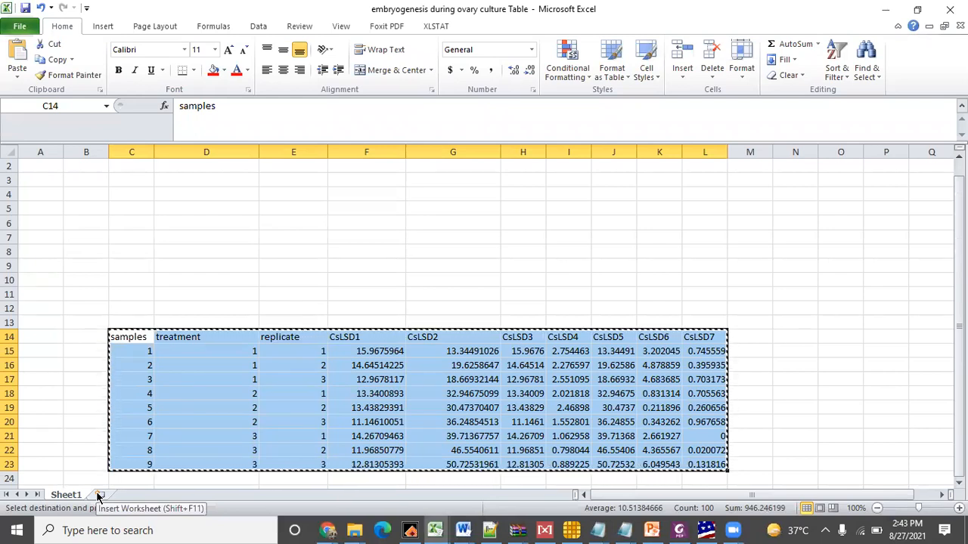
Step: Insert a new worksheet and paste a copy of Sheet1's samples table into it at cell D7
{"action": "left_click", "coordinate": [98, 496]}
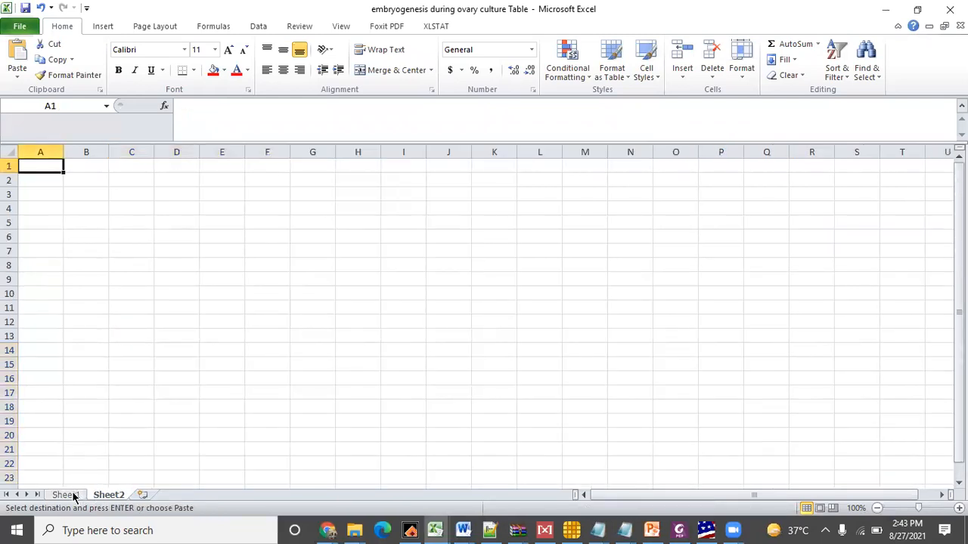
{"action": "left_click", "coordinate": [67, 495]}
{"action": "right_click", "coordinate": [133, 336]}
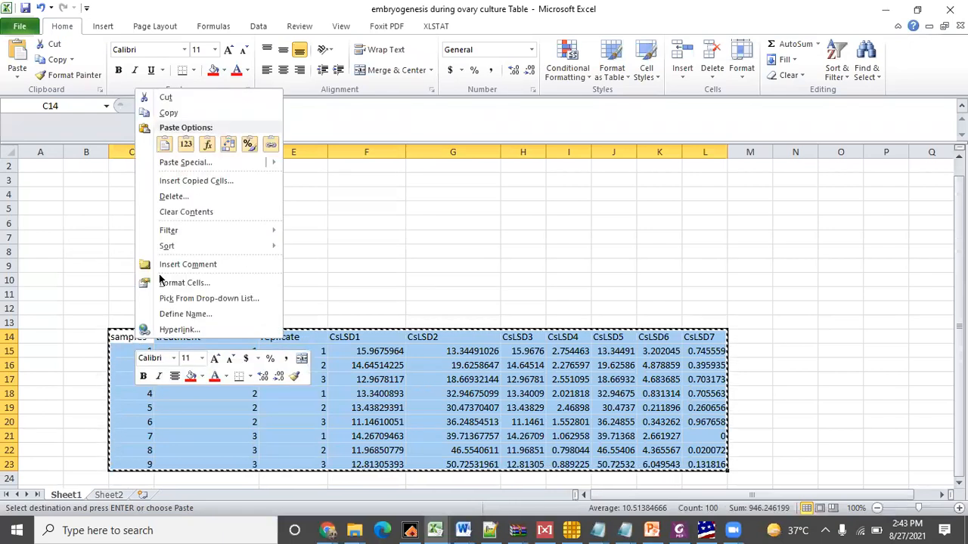
{"action": "left_click", "coordinate": [178, 114]}
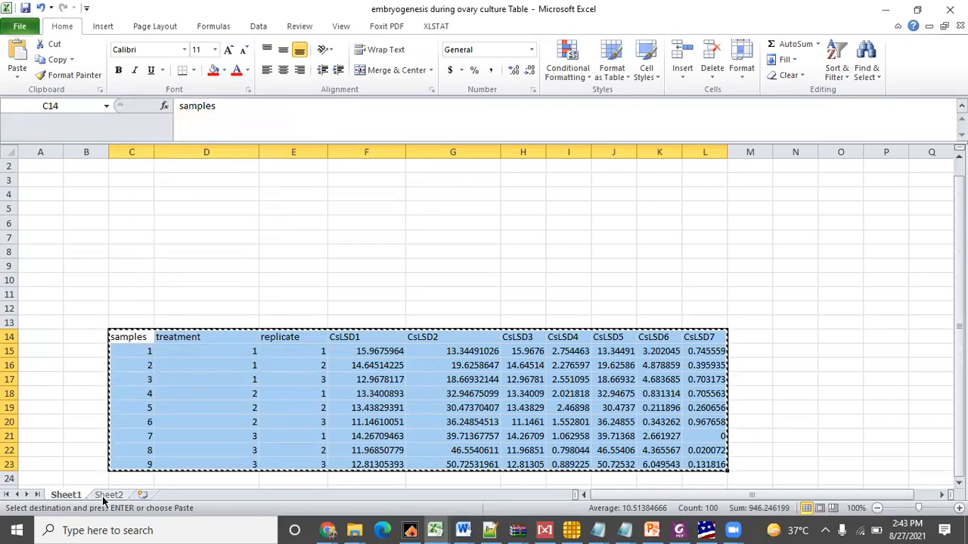
{"action": "left_click", "coordinate": [107, 495]}
{"action": "left_click", "coordinate": [171, 249]}
{"action": "key", "text": "ctrl+v"}
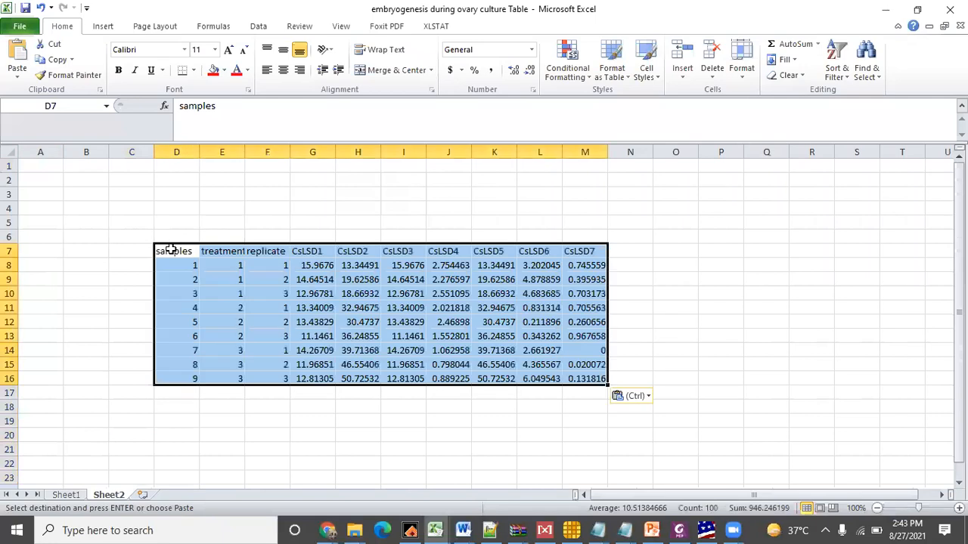
Step: Undo the recent edits back through the Sheet2 paste, the gene table's removal and the pasting of the CsLSD2 to CsLSD7 columns on Sheet1
{"action": "left_click", "coordinate": [66, 495]}
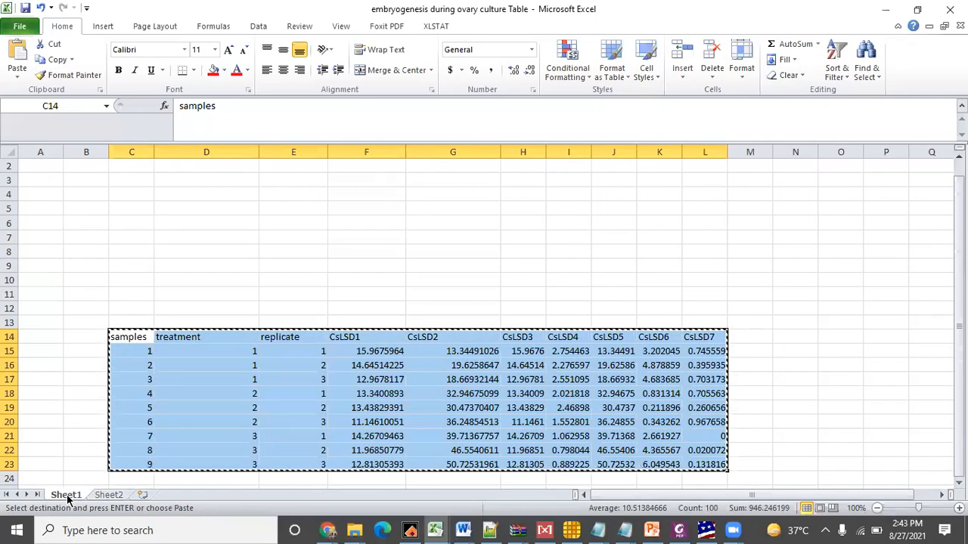
{"action": "key", "text": "ctrl+z"}
{"action": "left_click", "coordinate": [67, 496]}
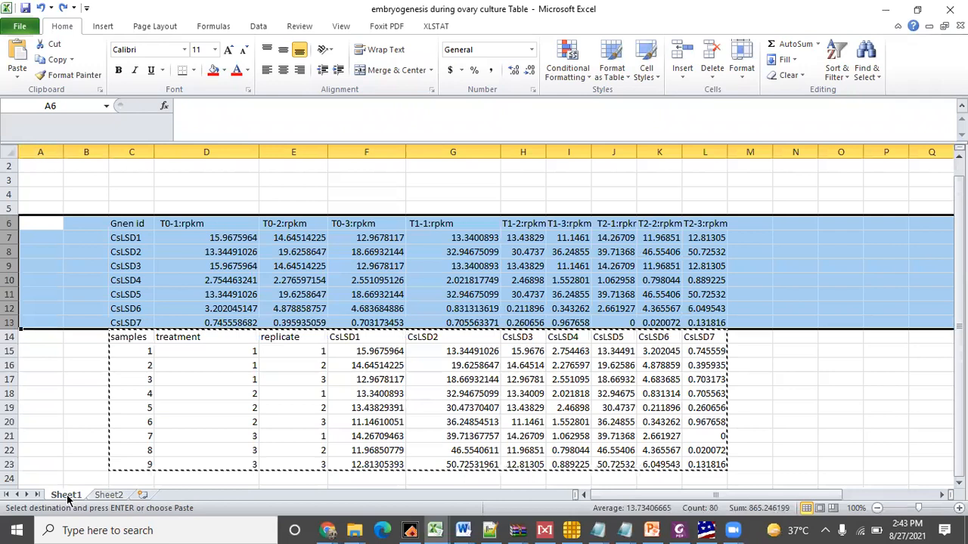
{"action": "key", "text": "ctrl+z"}
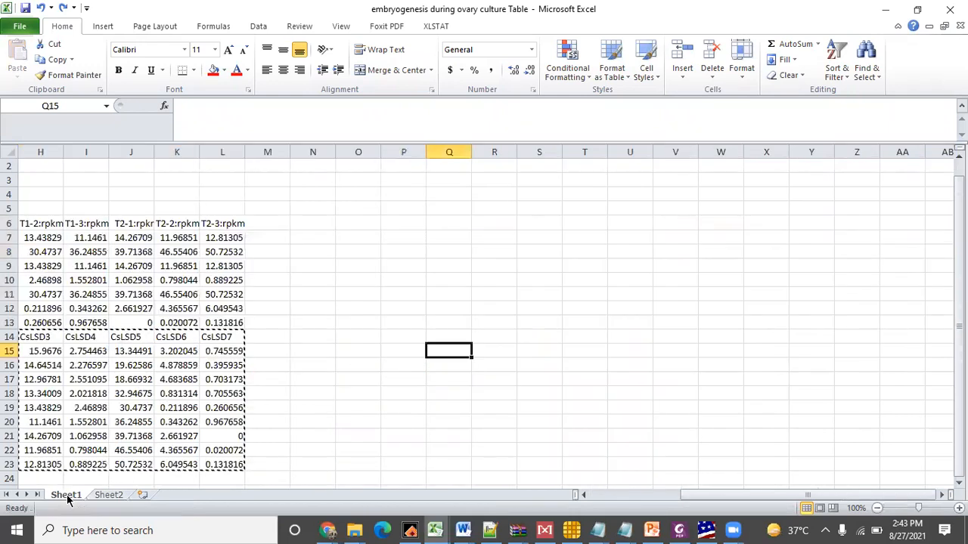
{"action": "key", "text": "ctrl+z"}
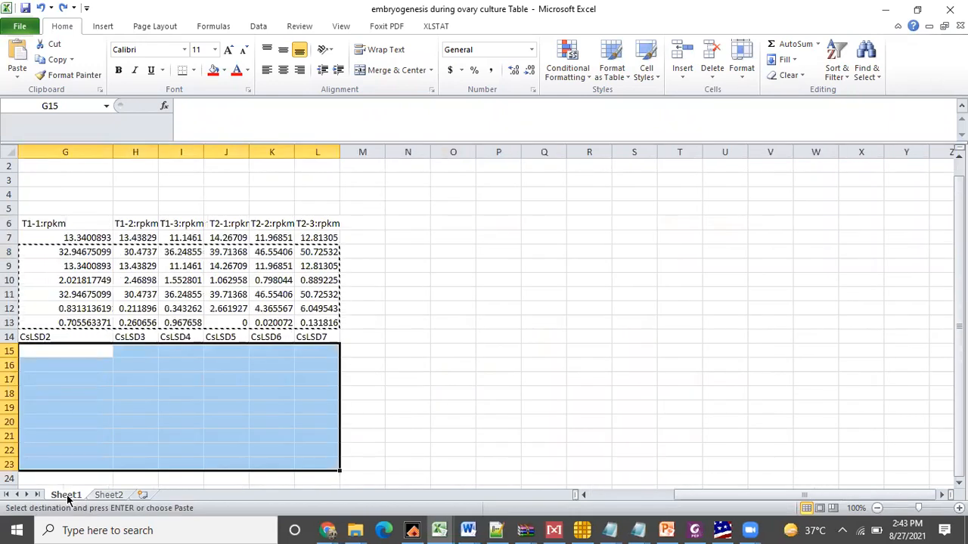
{"action": "key", "text": "ctrl+z"}
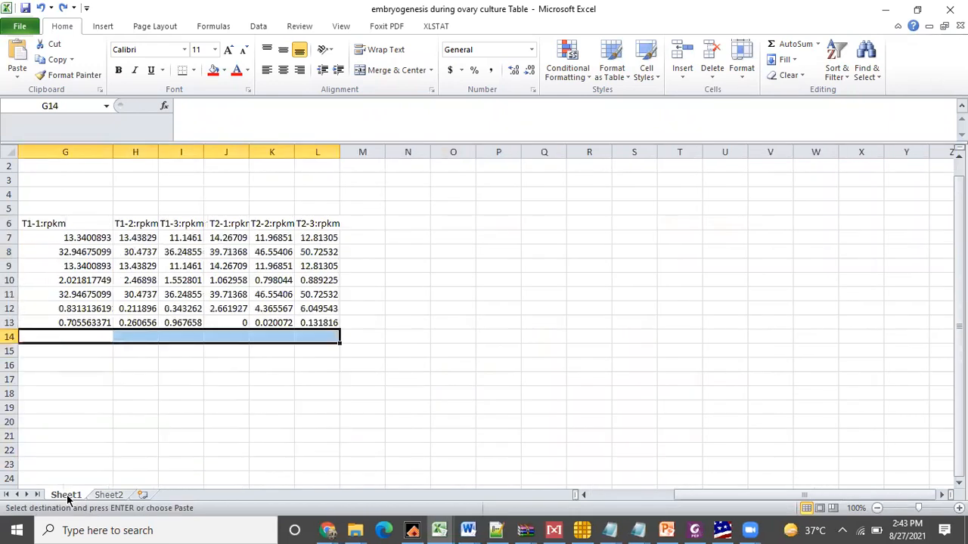
{"action": "left_click", "coordinate": [109, 495]}
{"action": "left_click", "coordinate": [76, 499]}
{"action": "left_click_drag", "start_coordinate": [882, 499], "coordinate": [856, 499]}
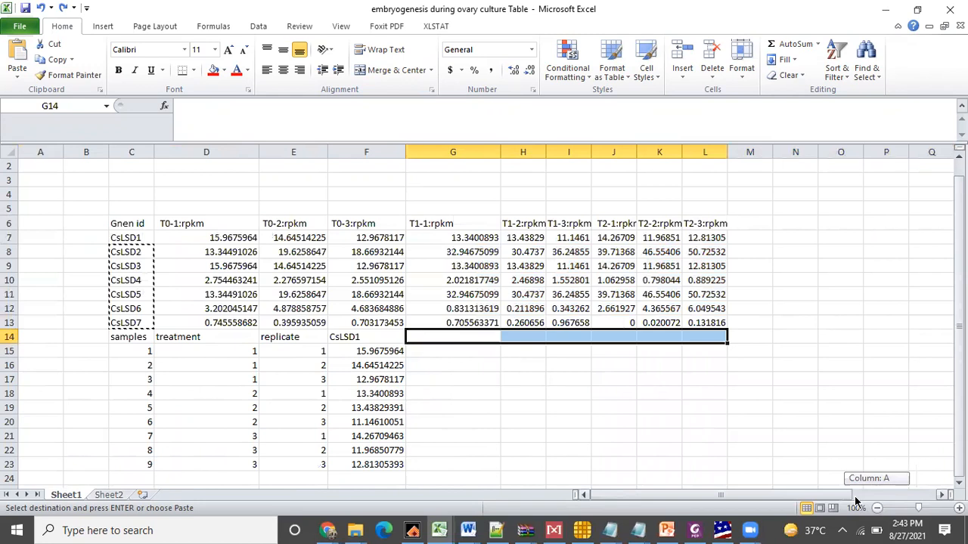
Step: Examine how the CsLSD1 values in the gene table correspond to the sample, treatment, replicate and CsLSD1 columns in the samples table
{"action": "double_click", "coordinate": [153, 374]}
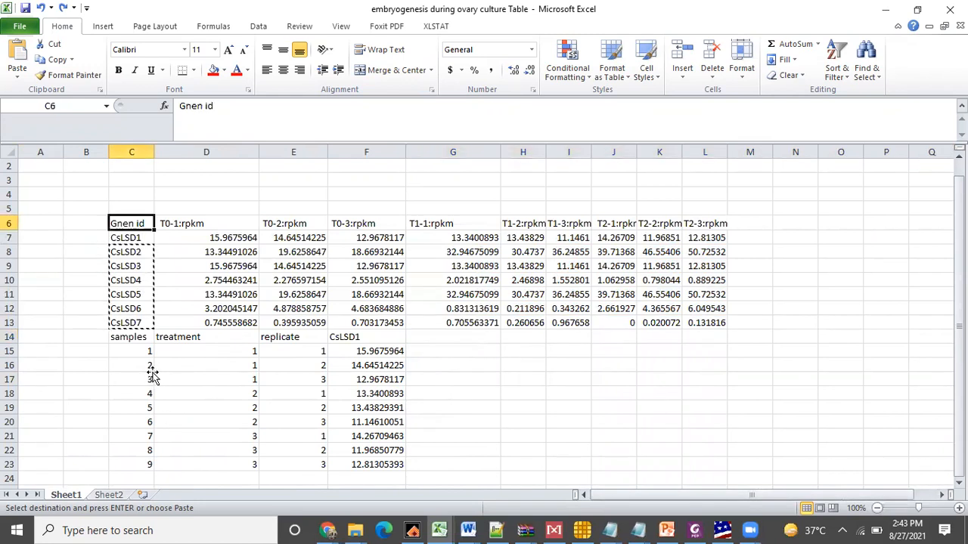
{"action": "left_click", "coordinate": [223, 421]}
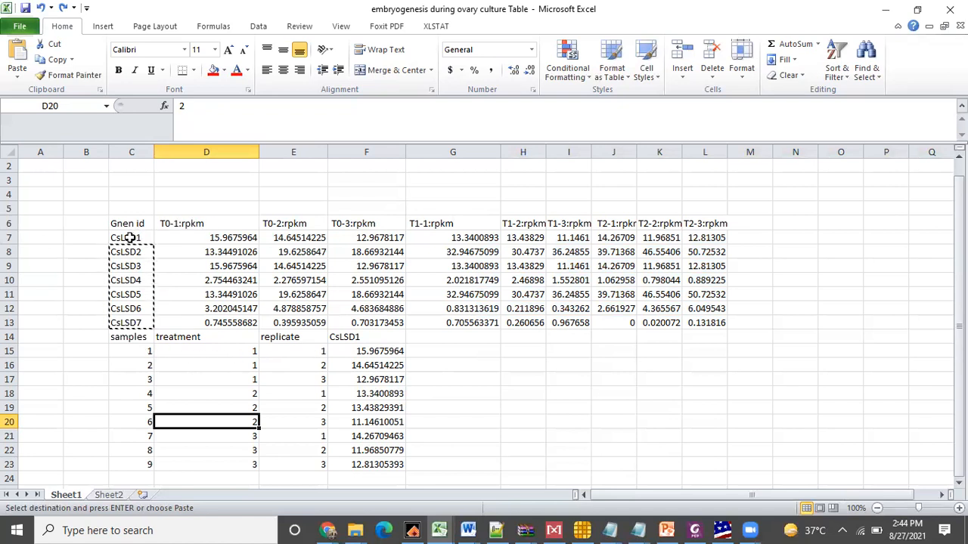
{"action": "left_click", "coordinate": [217, 238]}
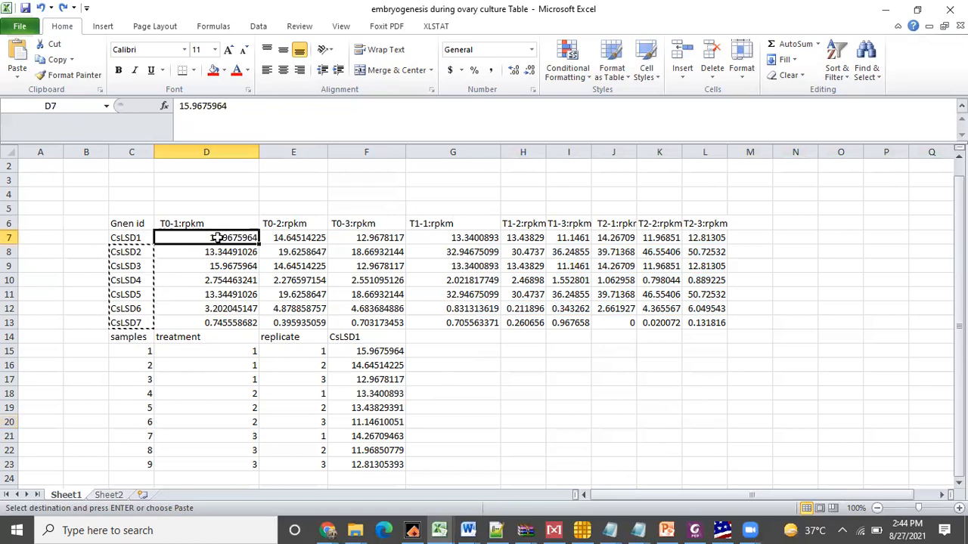
{"action": "left_click", "coordinate": [143, 351]}
{"action": "left_click", "coordinate": [129, 237]}
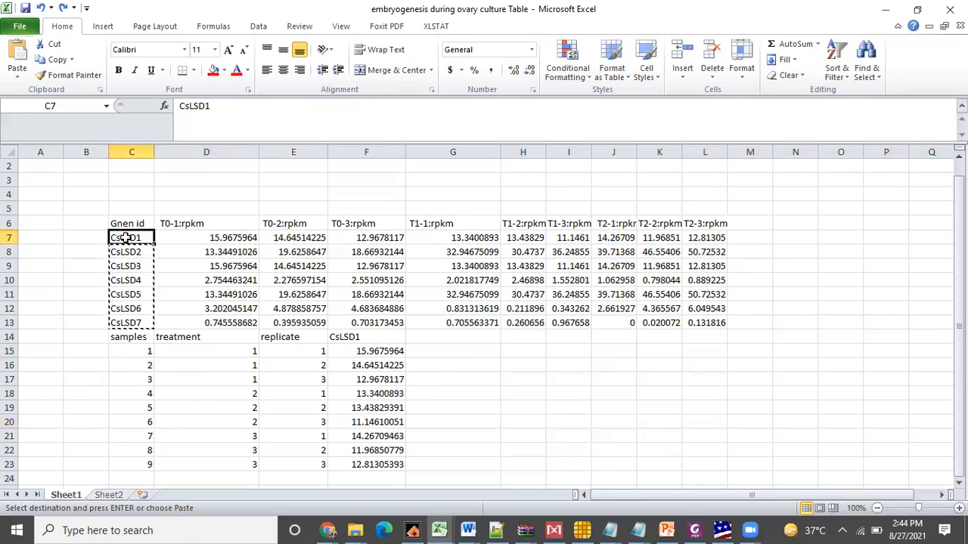
{"action": "left_click", "coordinate": [143, 350]}
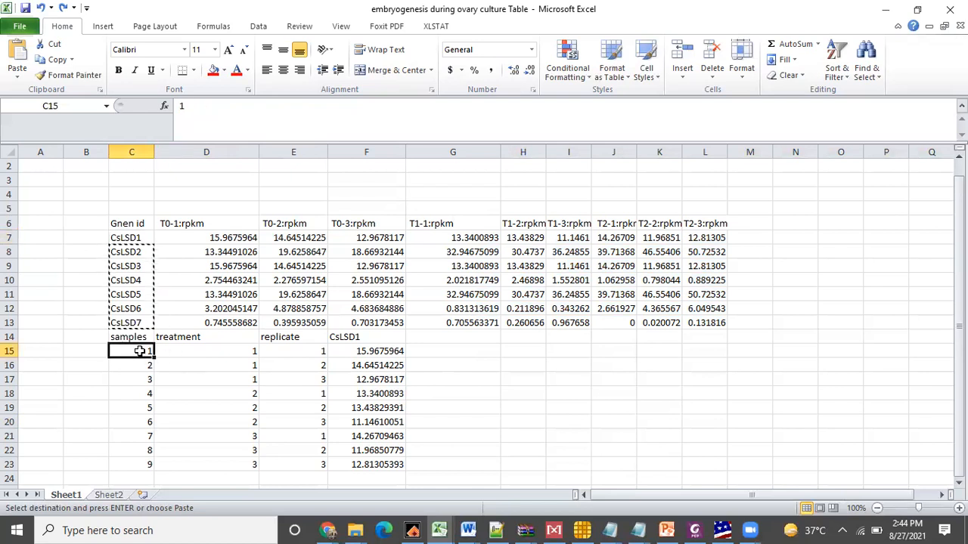
{"action": "left_click", "coordinate": [202, 353]}
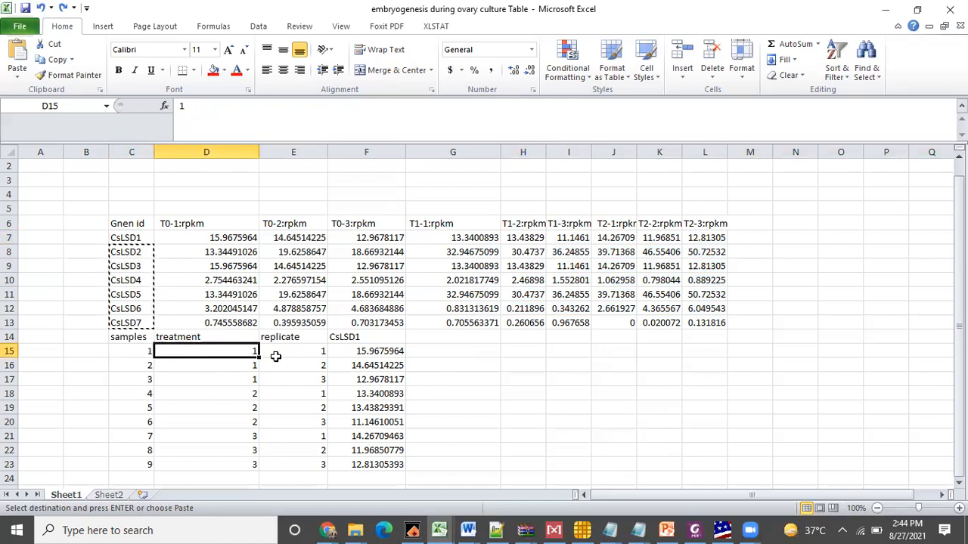
{"action": "left_click", "coordinate": [306, 351]}
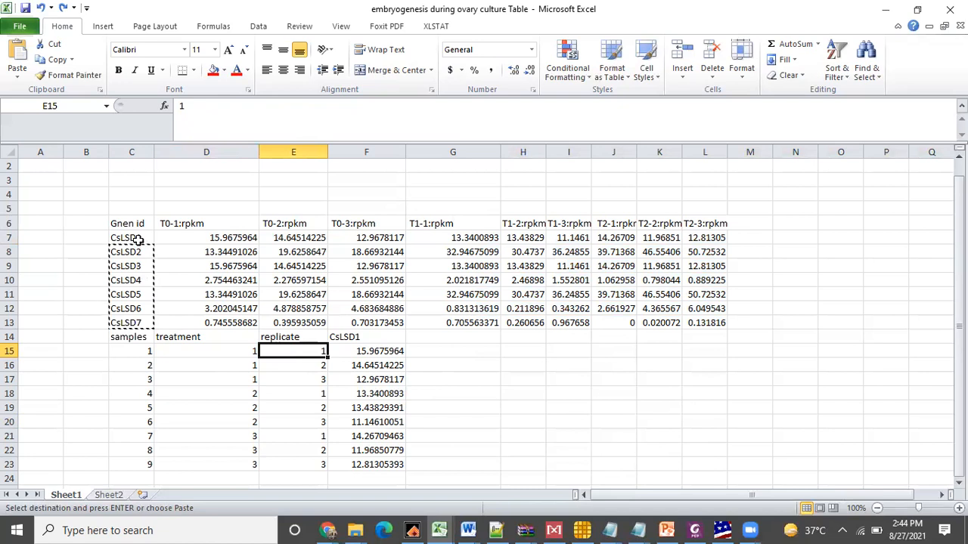
{"action": "left_click", "coordinate": [373, 352]}
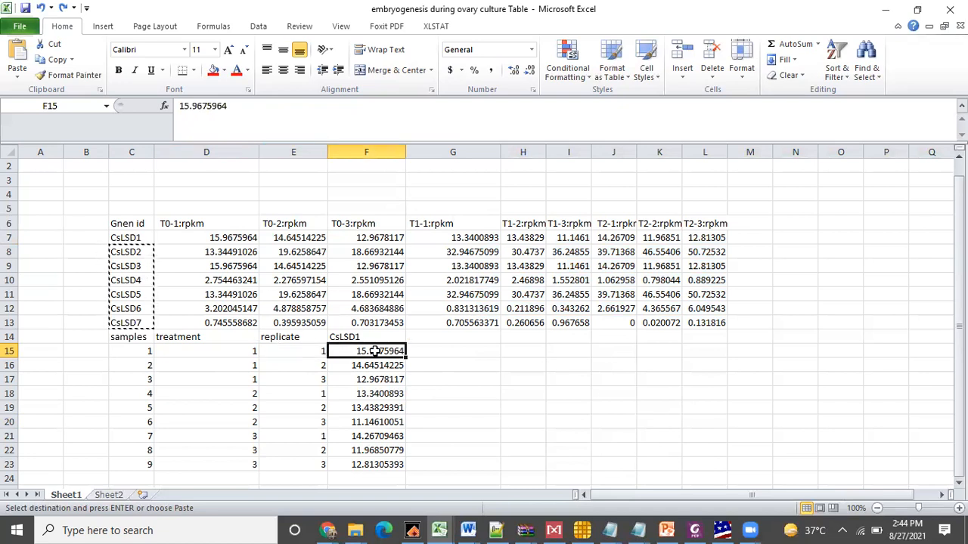
{"action": "left_click", "coordinate": [207, 240]}
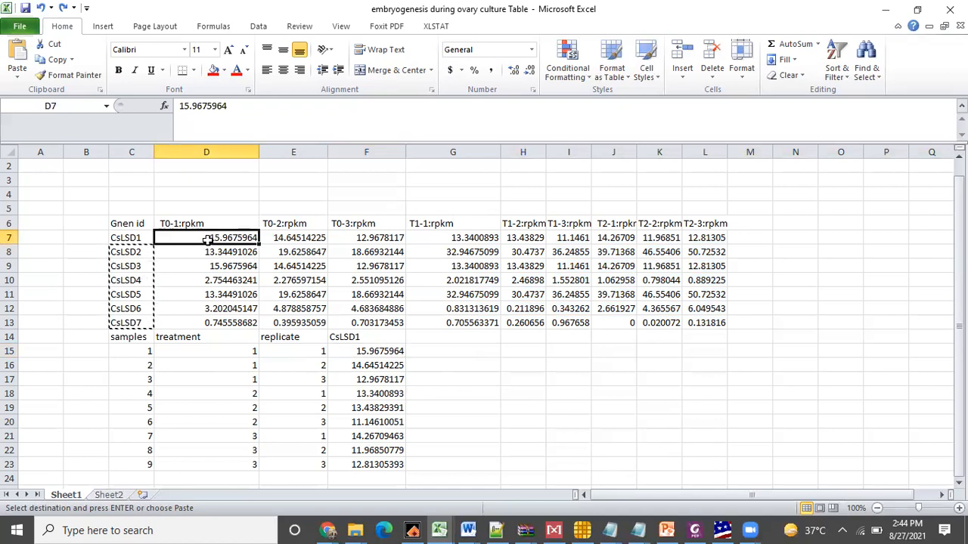
{"action": "left_click_drag", "start_coordinate": [207, 241], "coordinate": [525, 264]}
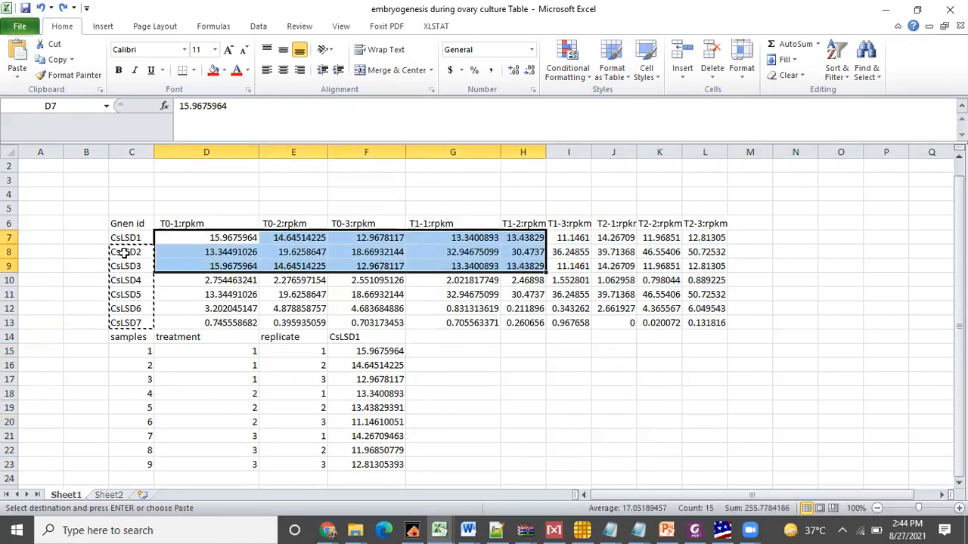
Step: Copy the CsLSD2 to CsLSD7 rows (C8:L13), paste them transposed at G14, and narrow column G
{"action": "left_click_drag", "start_coordinate": [124, 253], "coordinate": [719, 334]}
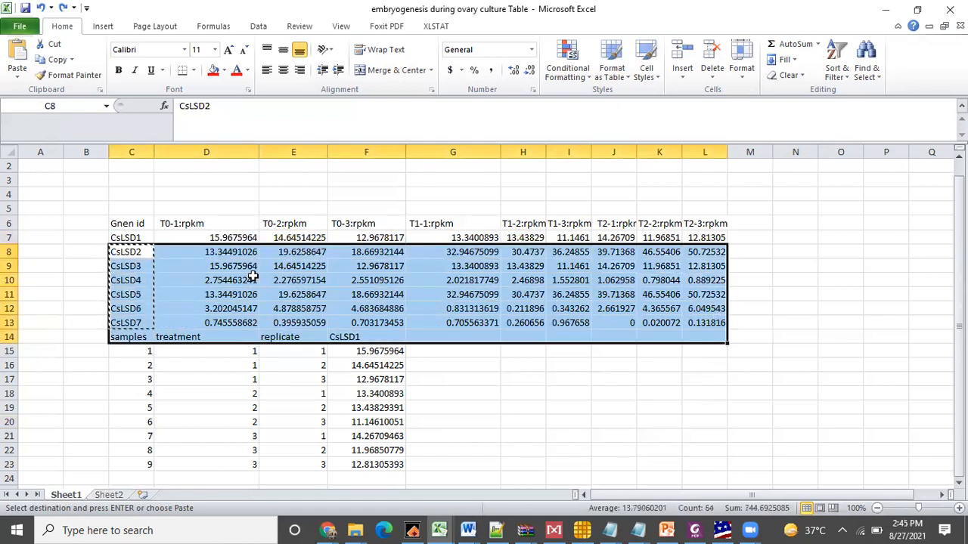
{"action": "left_click_drag", "start_coordinate": [129, 256], "coordinate": [713, 319]}
{"action": "right_click", "coordinate": [564, 294]}
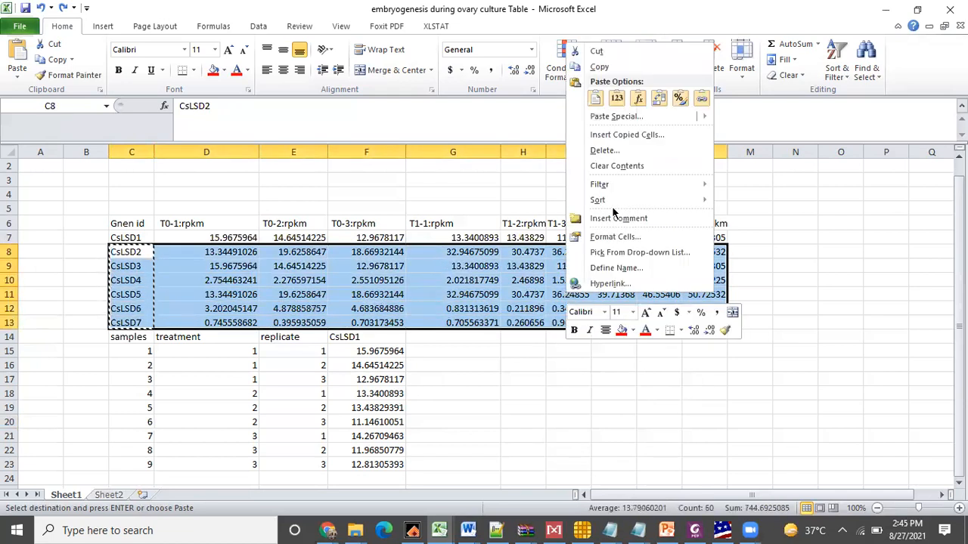
{"action": "left_click", "coordinate": [615, 62]}
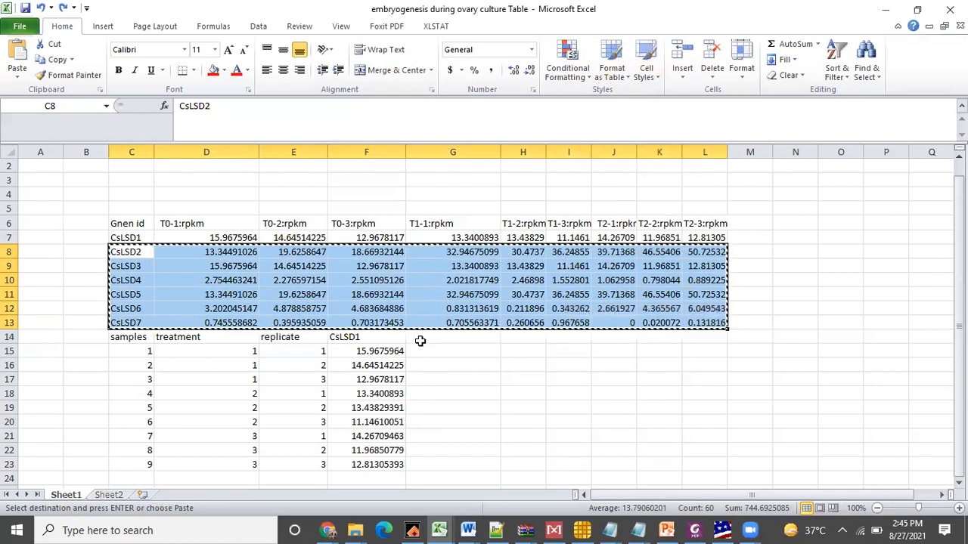
{"action": "right_click", "coordinate": [420, 337]}
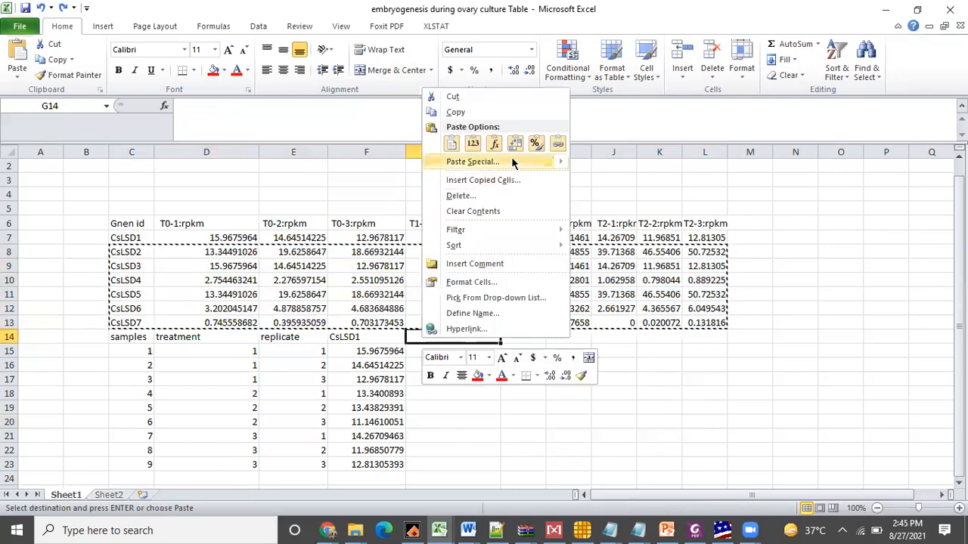
{"action": "mouse_move", "coordinate": [511, 162]}
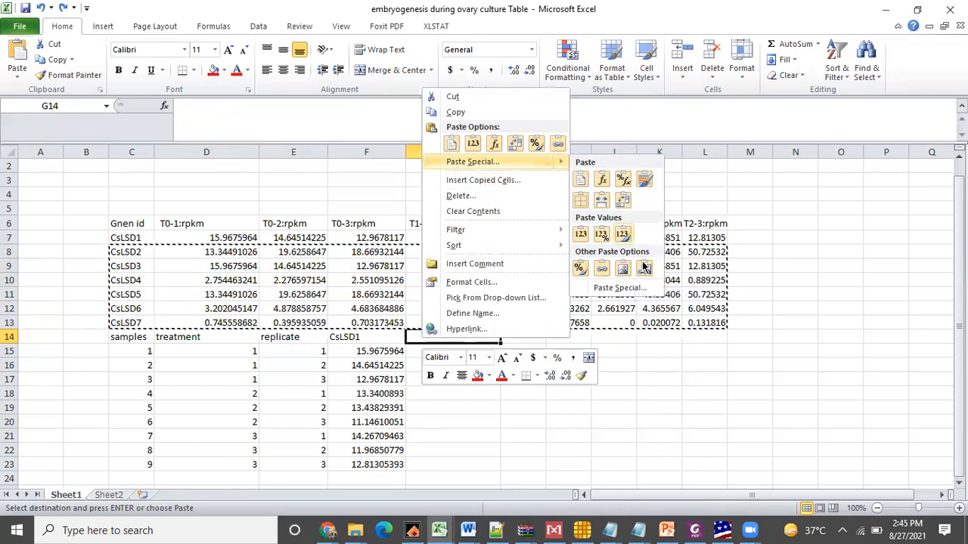
{"action": "left_click", "coordinate": [622, 199]}
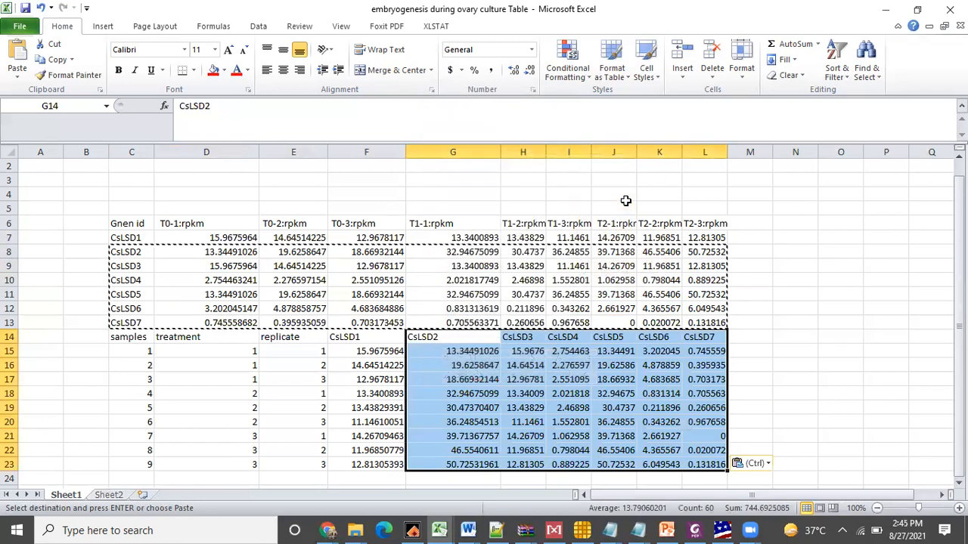
{"action": "left_click", "coordinate": [906, 437]}
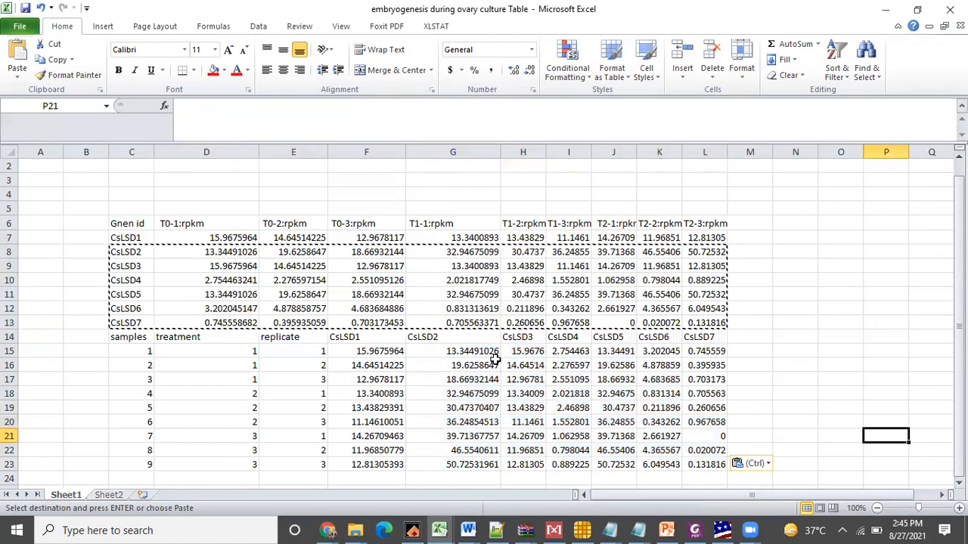
{"action": "left_click_drag", "start_coordinate": [500, 152], "coordinate": [474, 154]}
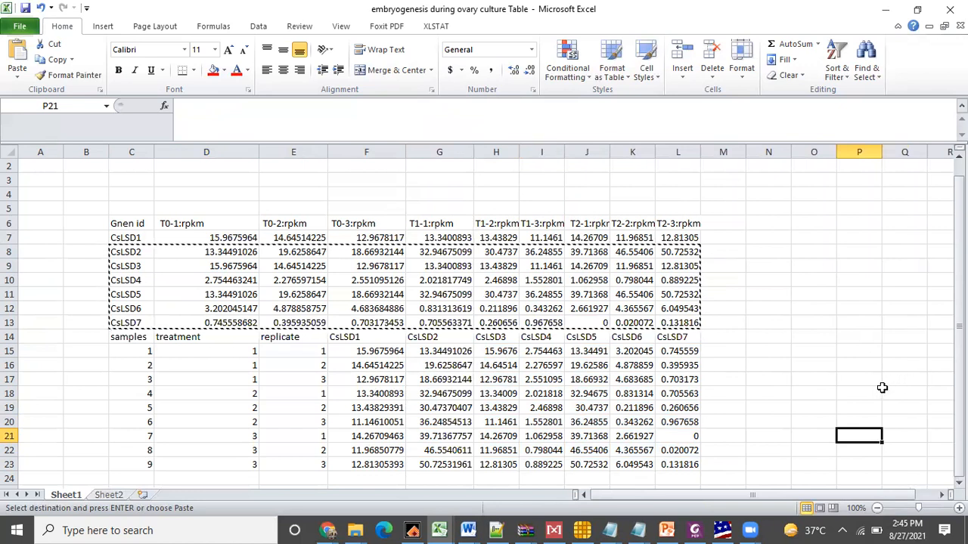
Step: Copy the complete samples table (C14:L23), switch to Statistix and paste it into the empty data sheet
{"action": "left_click_drag", "start_coordinate": [128, 337], "coordinate": [686, 465]}
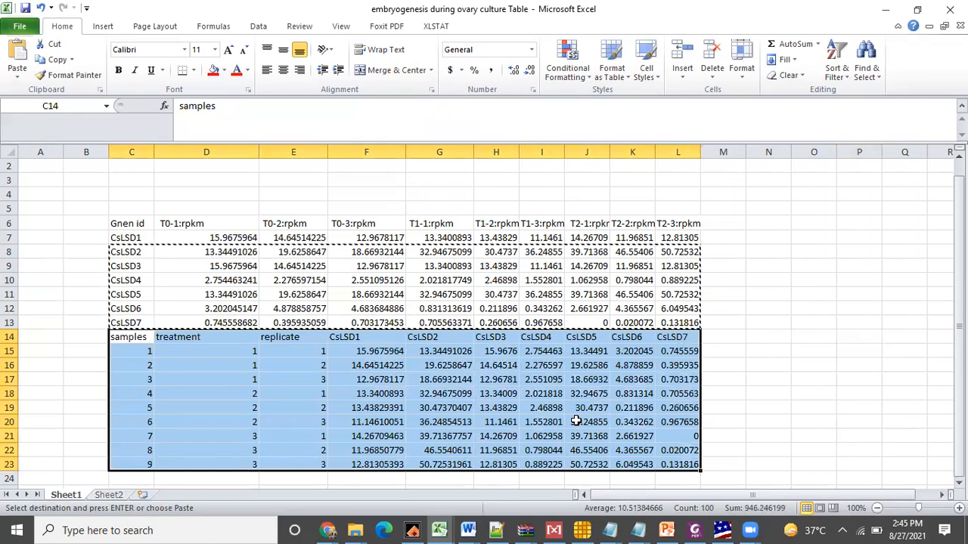
{"action": "right_click", "coordinate": [435, 401]}
{"action": "left_click", "coordinate": [477, 182]}
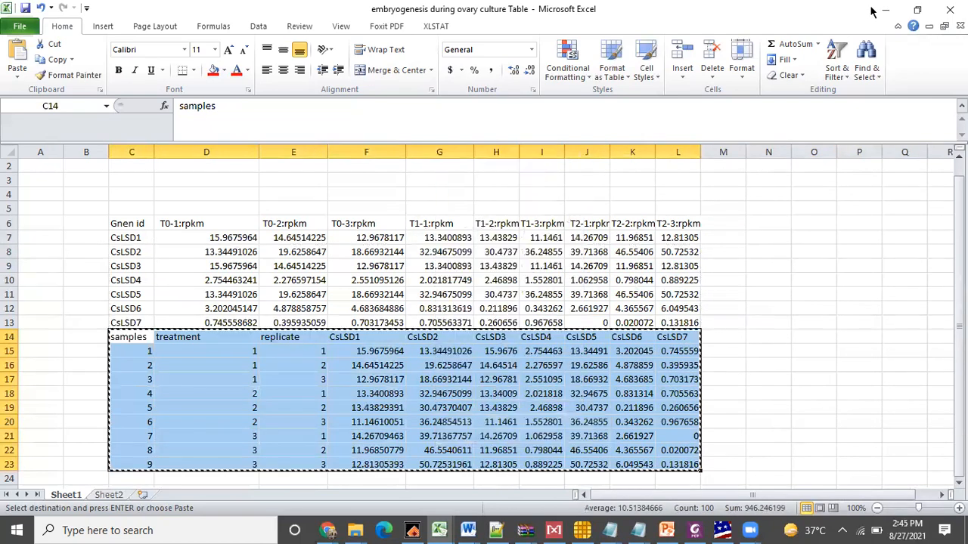
{"action": "left_click", "coordinate": [882, 9]}
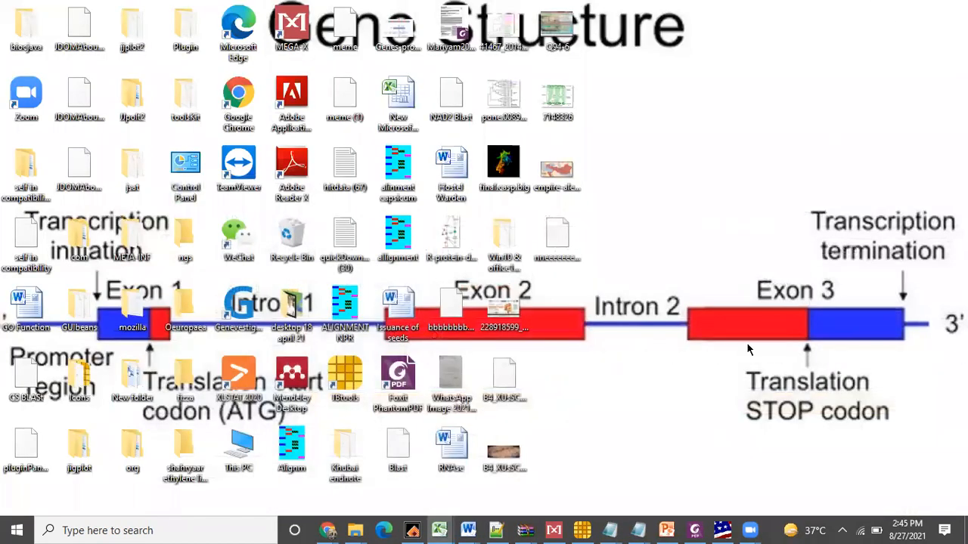
{"action": "left_click", "coordinate": [719, 529]}
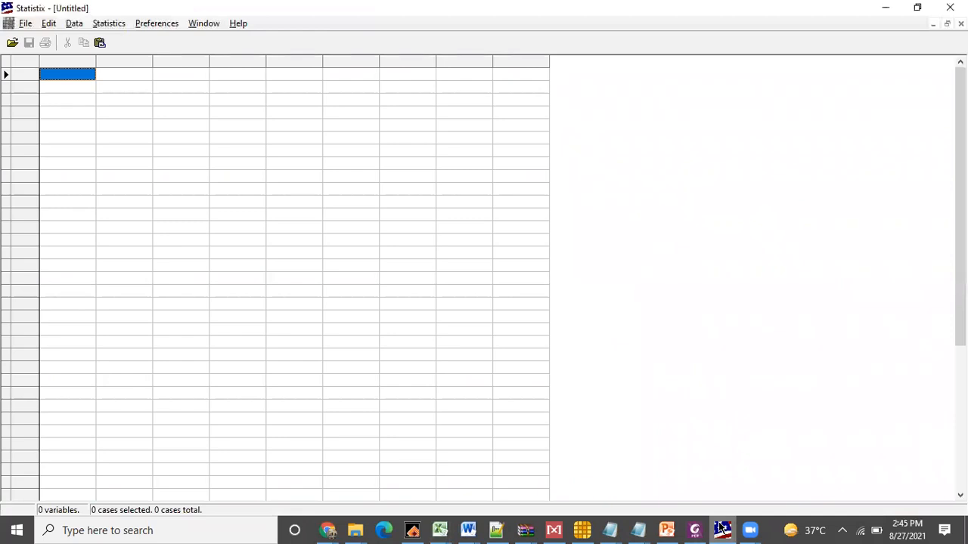
{"action": "key", "text": "ctrl+v"}
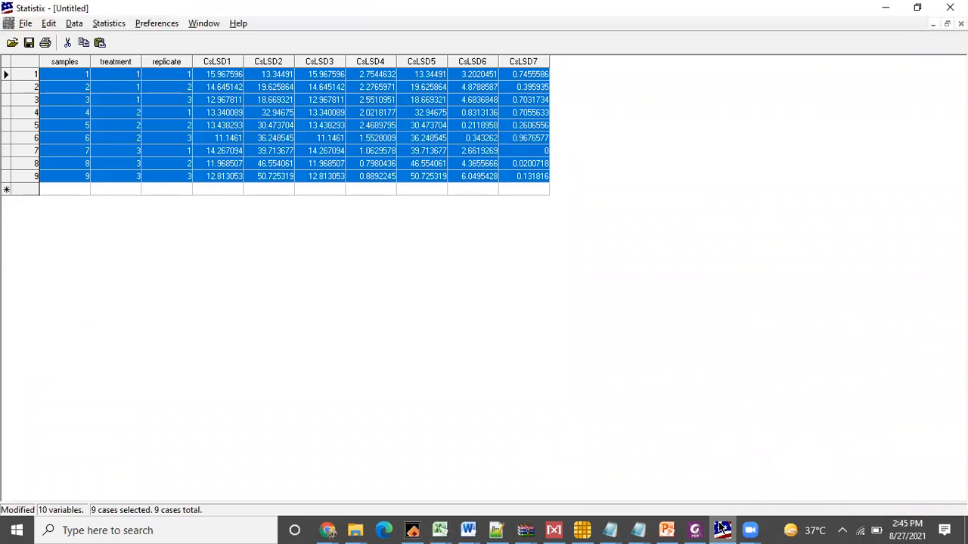
Step: Start a Completely Randomized Design analysis of variance and assign treatment as the treatment variable
{"action": "left_click", "coordinate": [106, 25]}
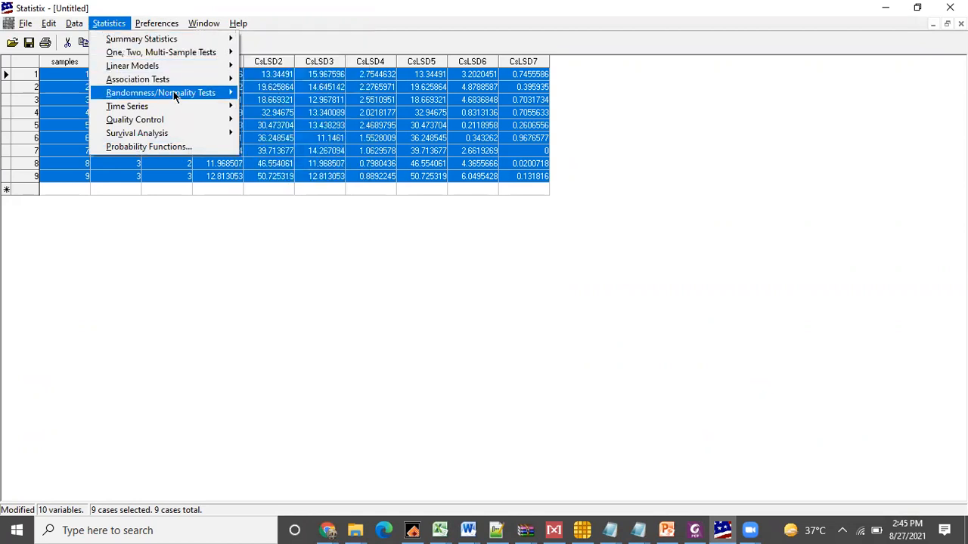
{"action": "mouse_move", "coordinate": [167, 73]}
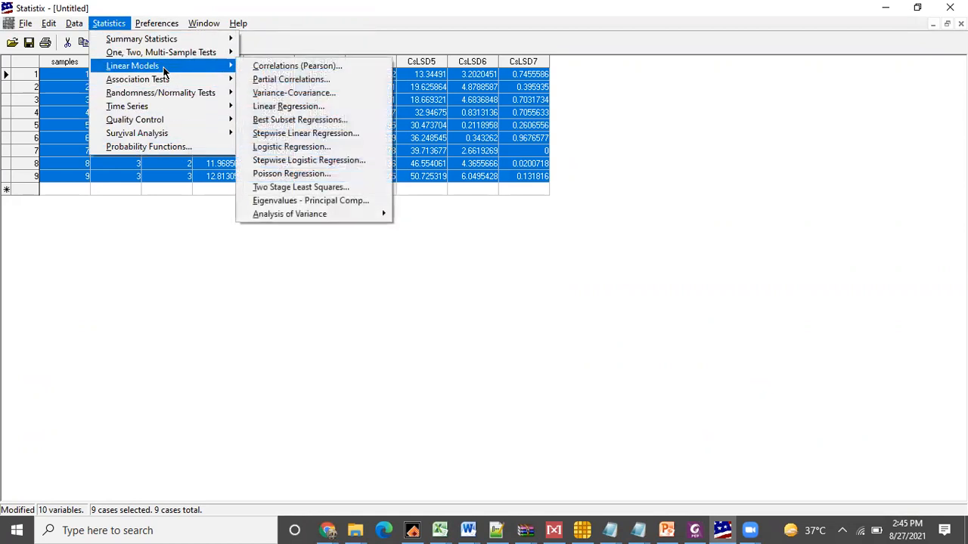
{"action": "mouse_move", "coordinate": [279, 215]}
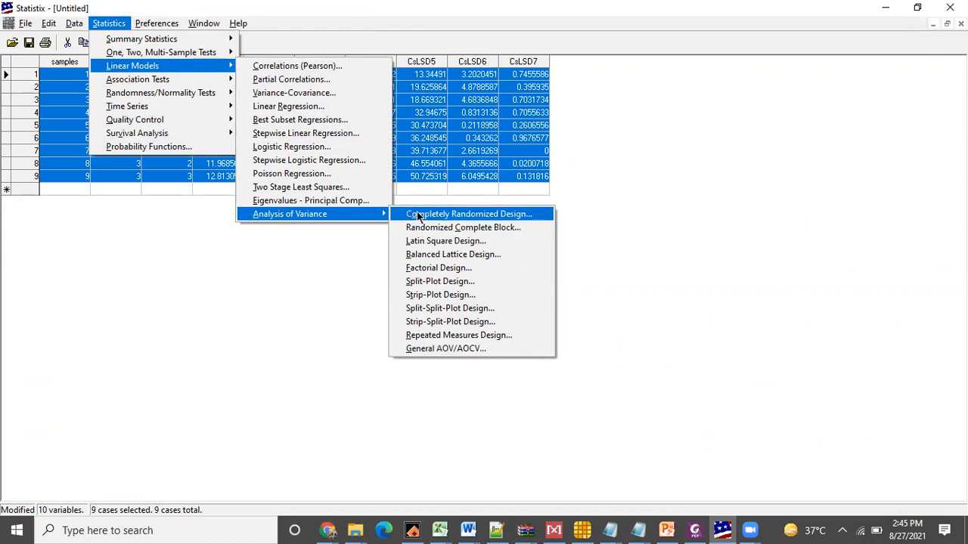
{"action": "left_click", "coordinate": [461, 217]}
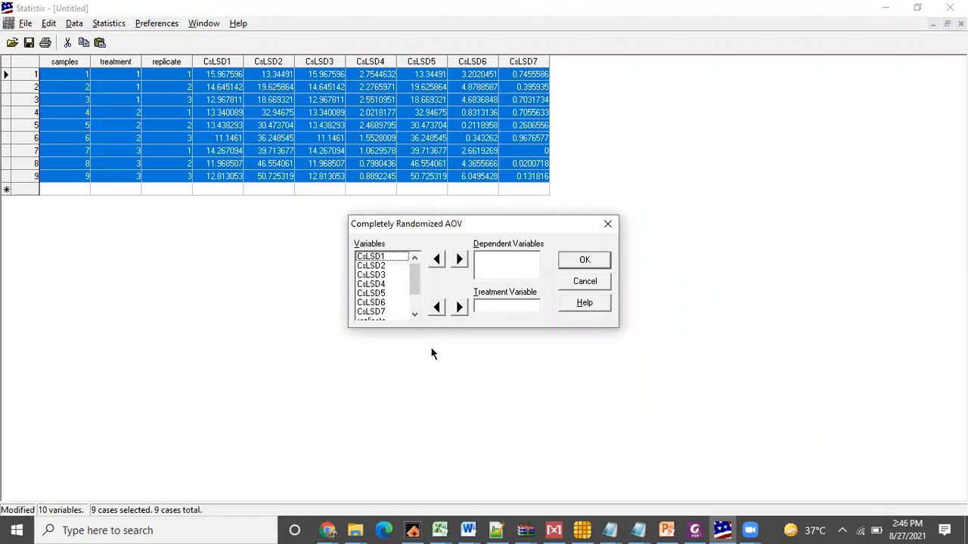
{"action": "left_click_drag", "start_coordinate": [414, 276], "coordinate": [415, 309]}
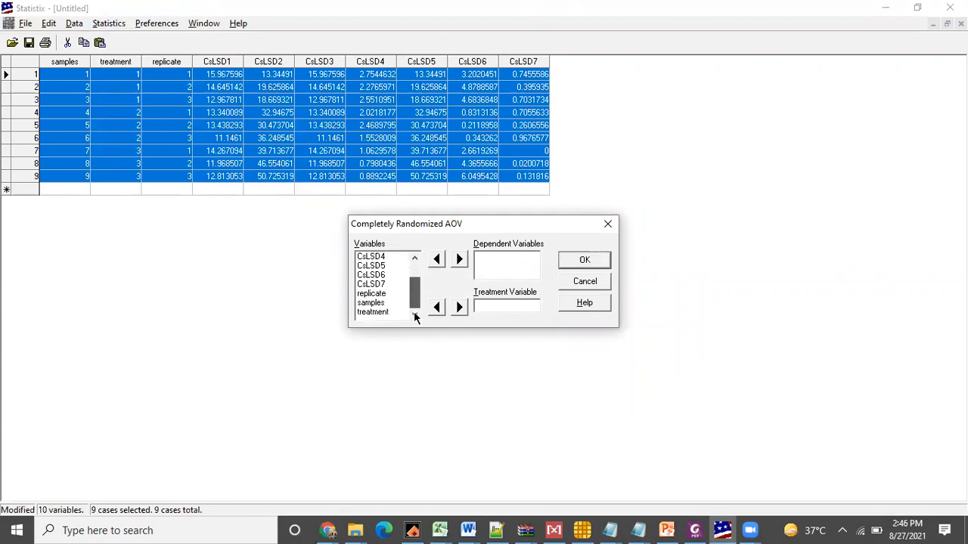
{"action": "left_click", "coordinate": [368, 313]}
{"action": "left_click", "coordinate": [459, 308]}
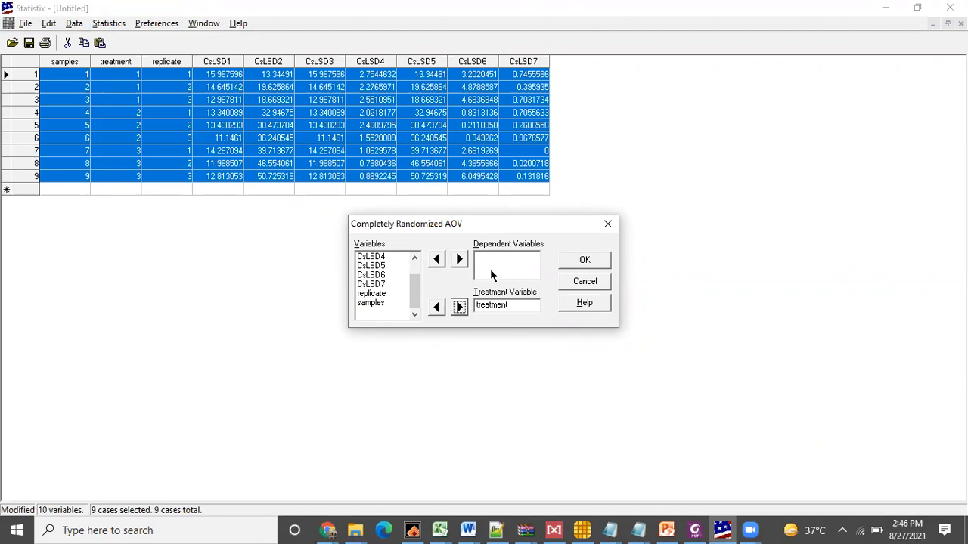
Step: Add CsLSD1 through CsLSD7 as the dependent variables and run the completely randomized AOV
{"action": "scroll", "coordinate": [420, 287], "scroll_direction": "up", "scroll_amount": 3}
{"action": "left_click", "coordinate": [377, 257]}
{"action": "left_click", "coordinate": [373, 269], "text": "ctrl"}
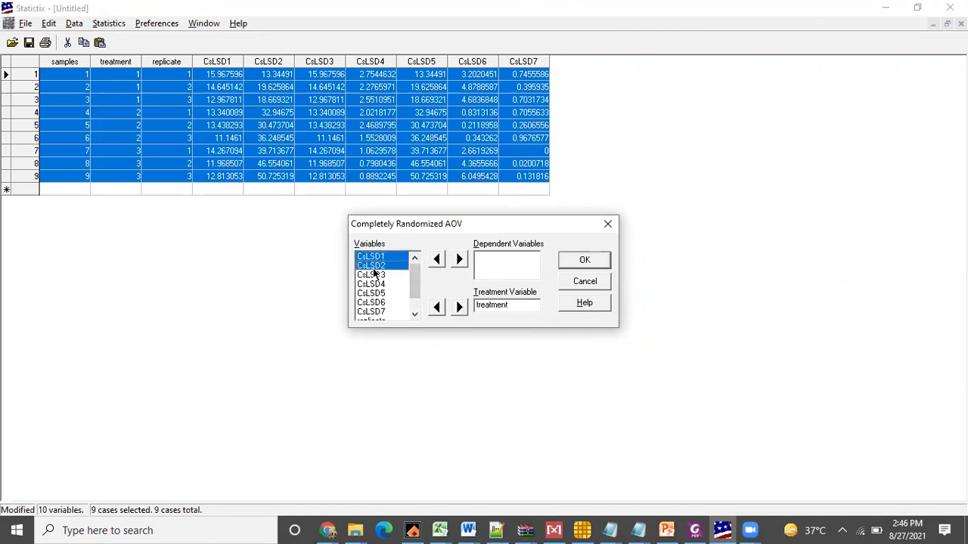
{"action": "left_click", "coordinate": [374, 278], "text": "ctrl"}
{"action": "left_click", "coordinate": [375, 286], "text": "ctrl"}
{"action": "left_click", "coordinate": [372, 294], "text": "ctrl"}
{"action": "left_click", "coordinate": [371, 302], "text": "ctrl"}
{"action": "left_click", "coordinate": [370, 312], "text": "ctrl"}
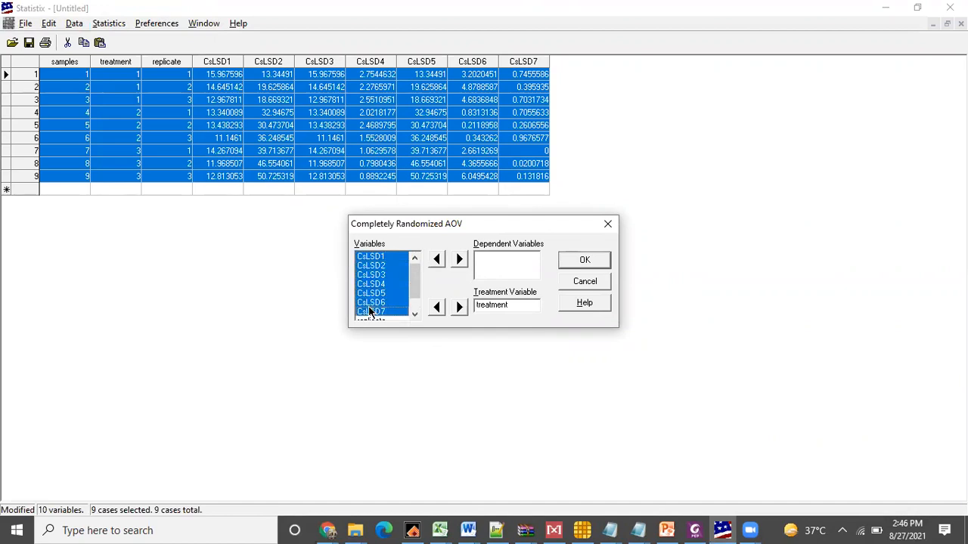
{"action": "left_click", "coordinate": [414, 316]}
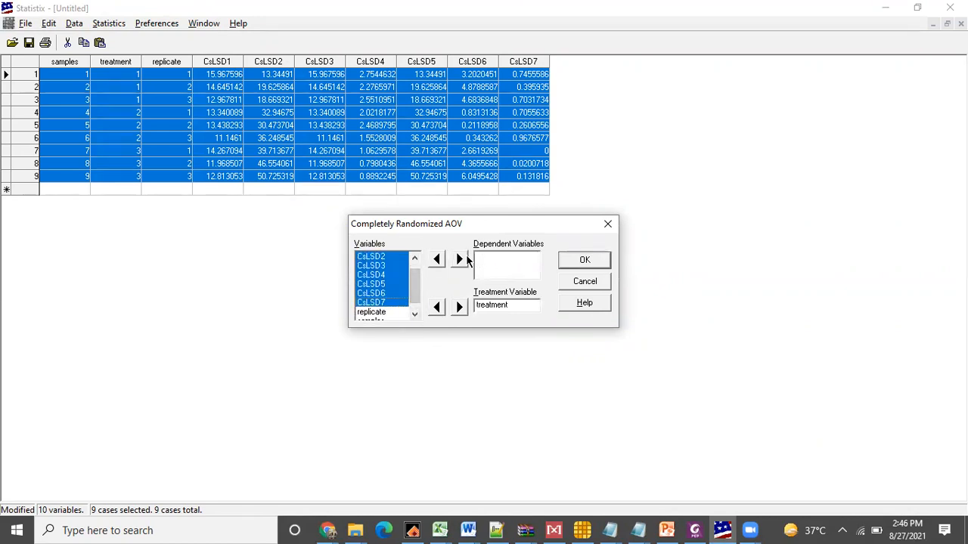
{"action": "left_click", "coordinate": [460, 259]}
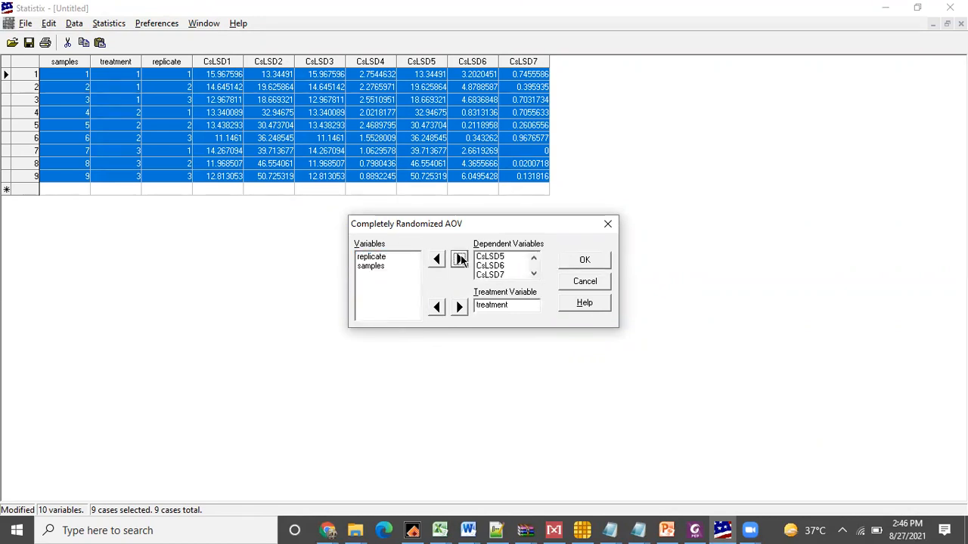
{"action": "left_click", "coordinate": [574, 259]}
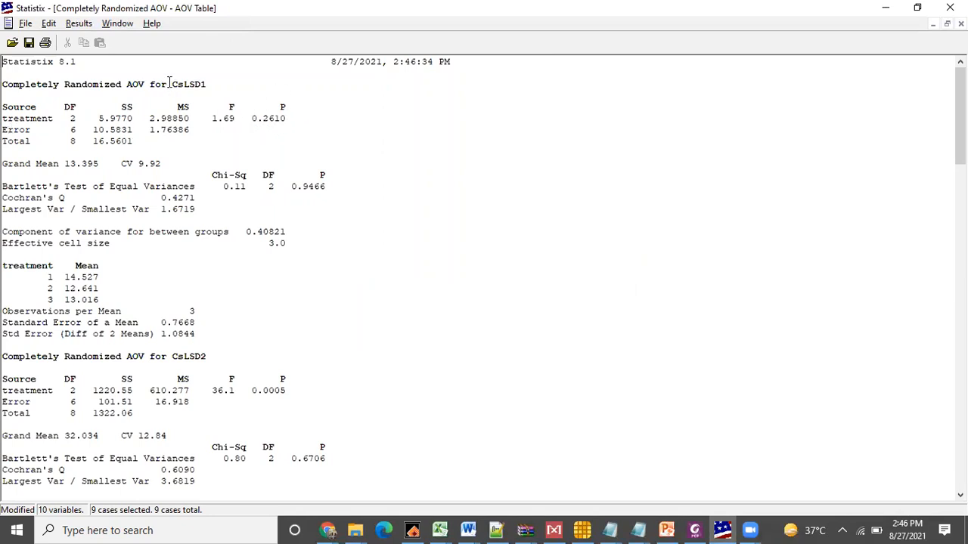
Step: Compare the treatment P values in the AOV tables for CsLSD1 and CsLSD2
{"action": "left_click_drag", "start_coordinate": [171, 84], "coordinate": [215, 83]}
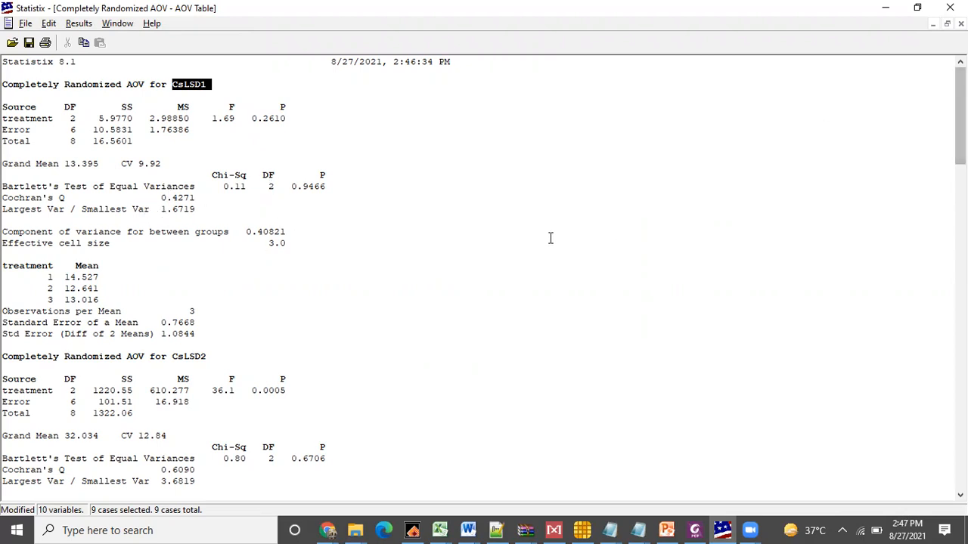
{"action": "left_click", "coordinate": [226, 91]}
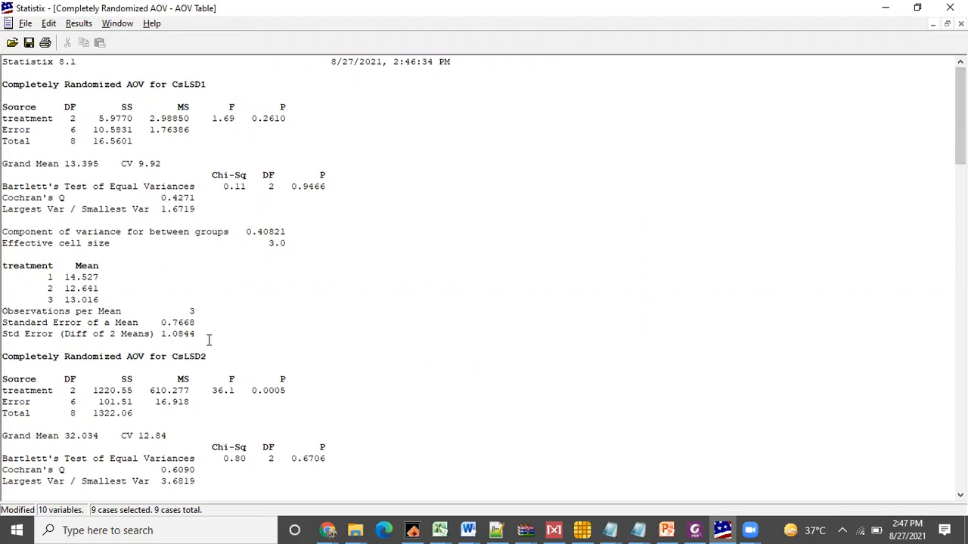
{"action": "left_click_drag", "start_coordinate": [172, 356], "coordinate": [190, 356]}
{"action": "left_click_drag", "start_coordinate": [250, 391], "coordinate": [315, 388]}
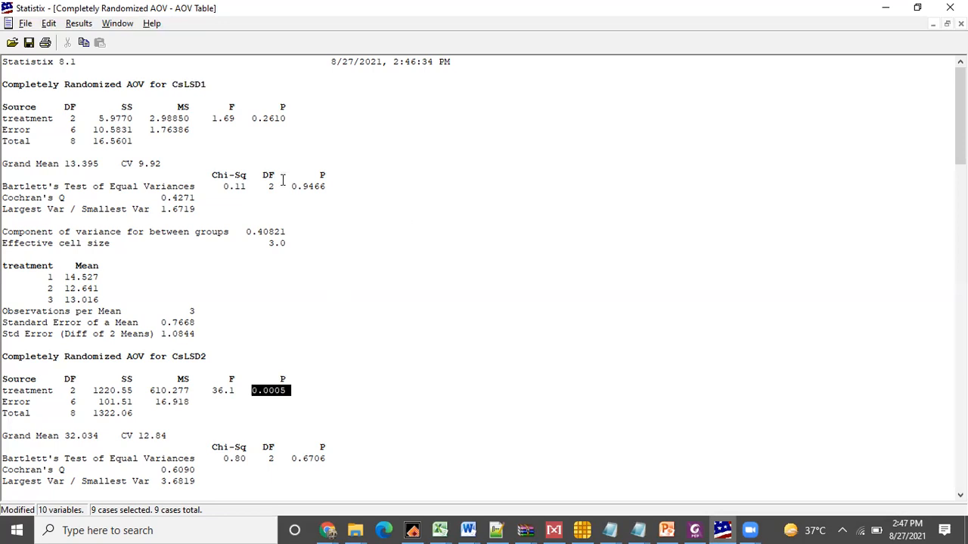
{"action": "left_click_drag", "start_coordinate": [251, 119], "coordinate": [307, 120]}
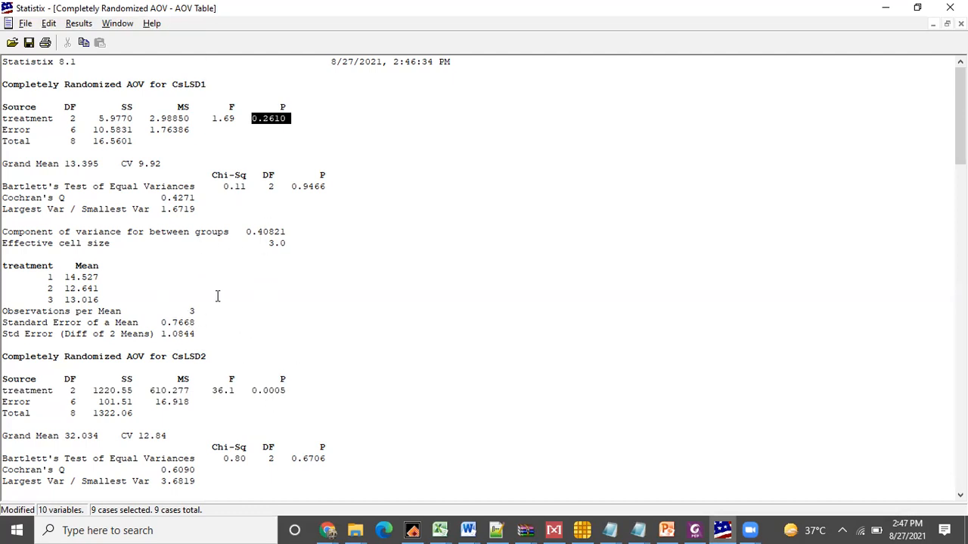
{"action": "left_click", "coordinate": [256, 392]}
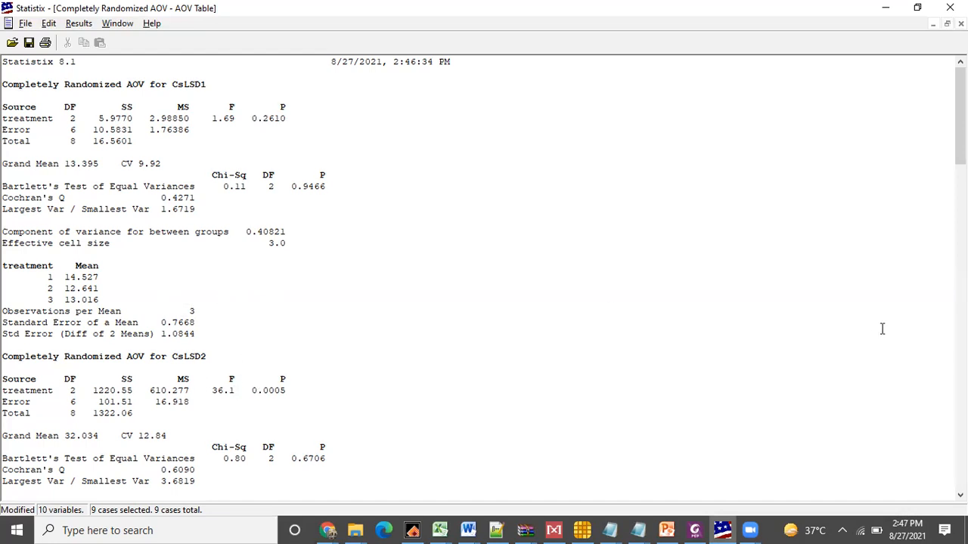
Step: Check the treatment P values in the AOV tables for CsLSD3 and CsLSD4
{"action": "left_click_drag", "start_coordinate": [960, 124], "coordinate": [960, 176]}
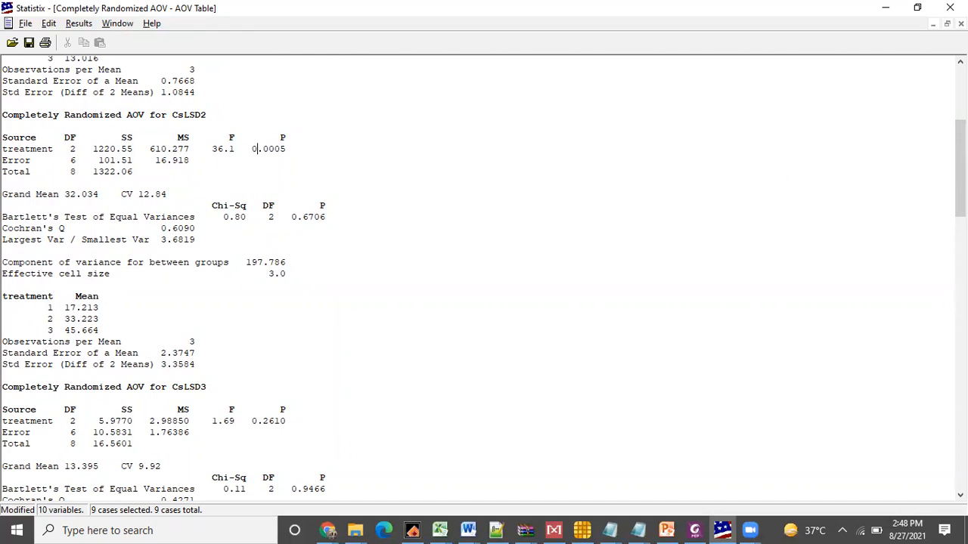
{"action": "left_click_drag", "start_coordinate": [961, 174], "coordinate": [960, 223]}
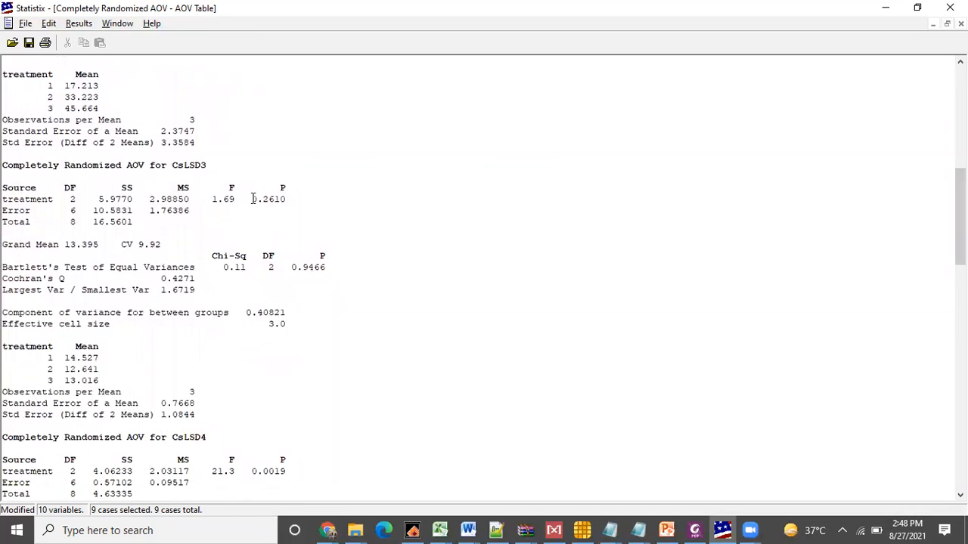
{"action": "left_click_drag", "start_coordinate": [252, 198], "coordinate": [319, 198]}
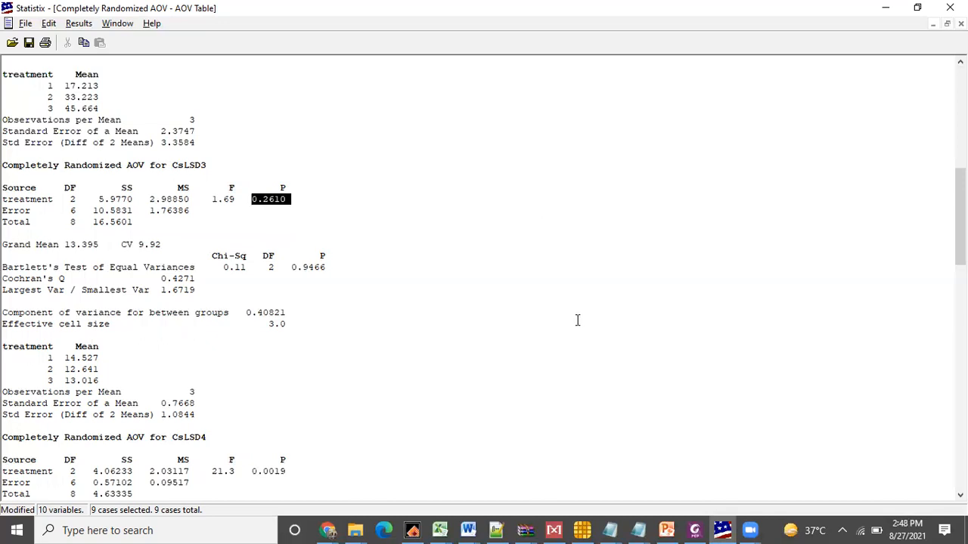
{"action": "left_click_drag", "start_coordinate": [961, 209], "coordinate": [960, 269]}
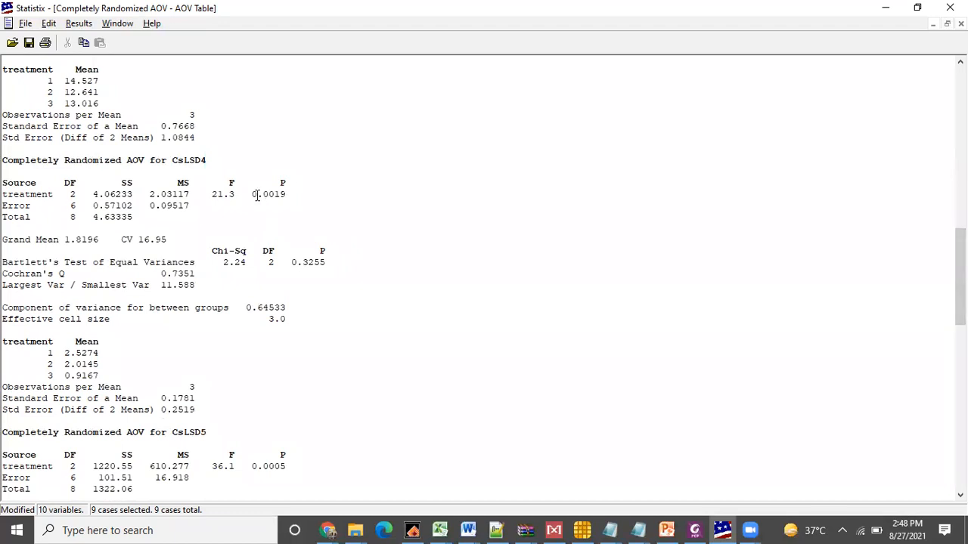
{"action": "left_click_drag", "start_coordinate": [250, 195], "coordinate": [328, 194]}
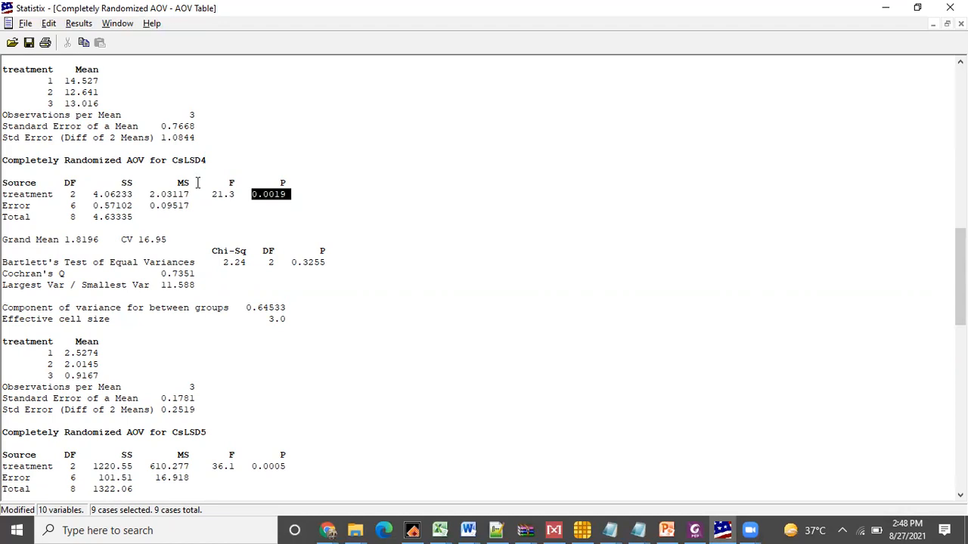
{"action": "left_click", "coordinate": [196, 182]}
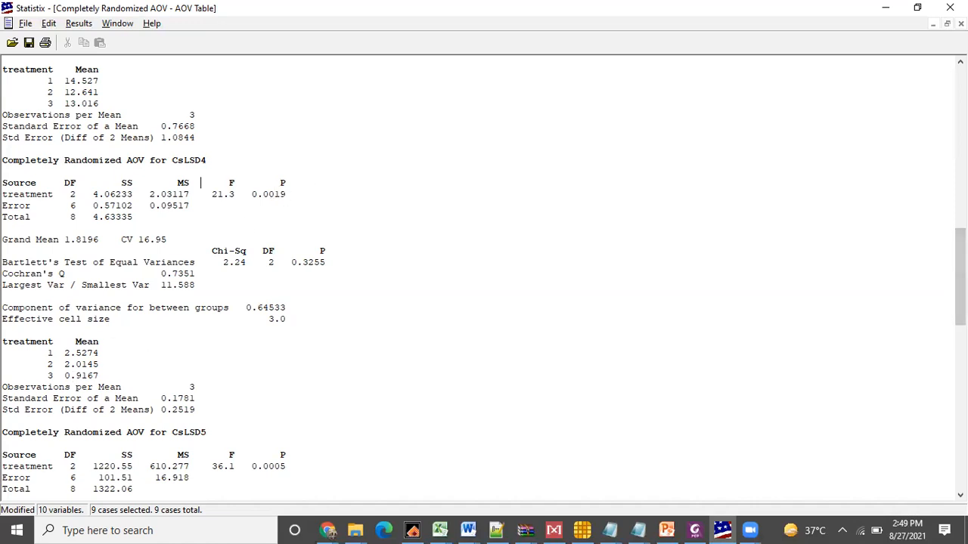
Step: Review the AOV tables for CsLSD5, CsLSD6 and CsLSD7, including the treatment P values, and return to the start of the report
{"action": "scroll", "coordinate": [960, 340], "scroll_direction": "down", "scroll_amount": 9}
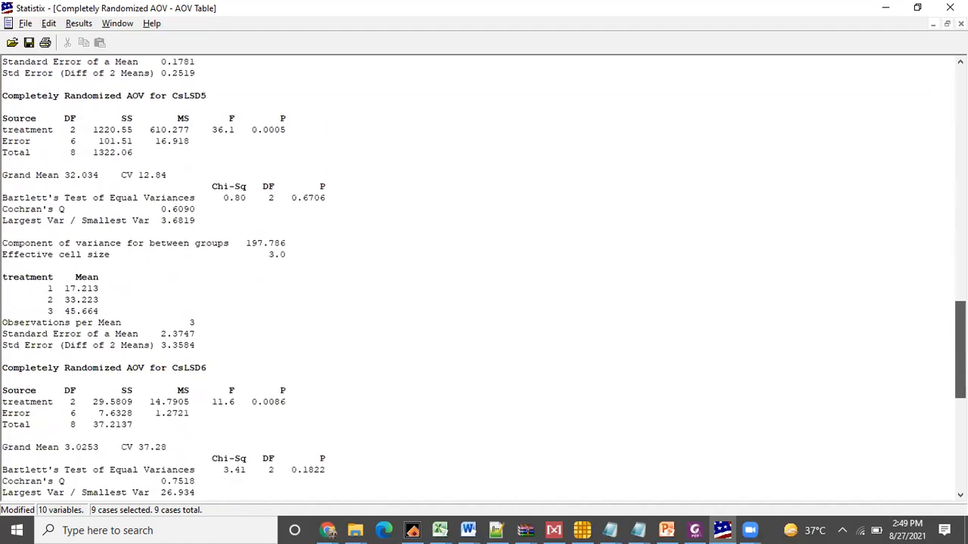
{"action": "scroll", "coordinate": [960, 341], "scroll_direction": "down", "scroll_amount": 4}
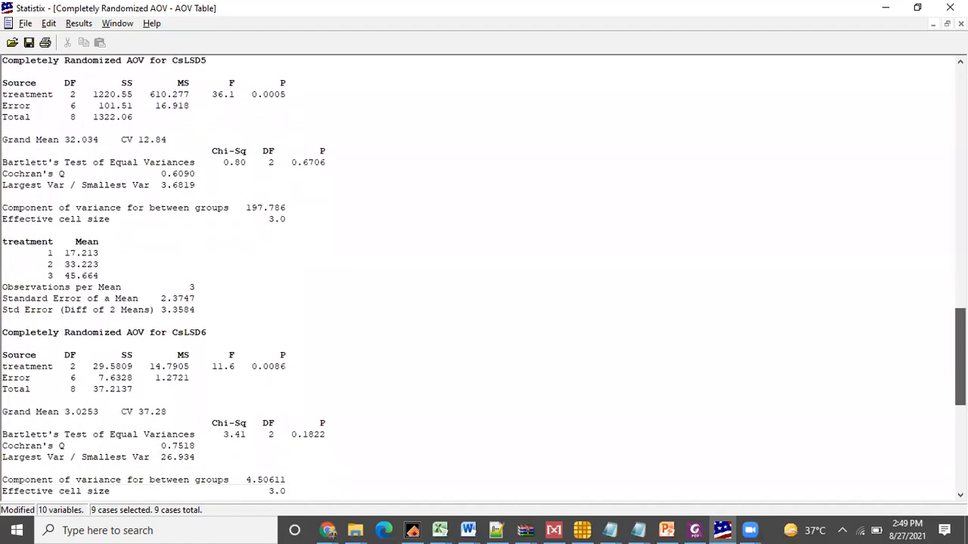
{"action": "left_click_drag", "start_coordinate": [263, 302], "coordinate": [292, 302]}
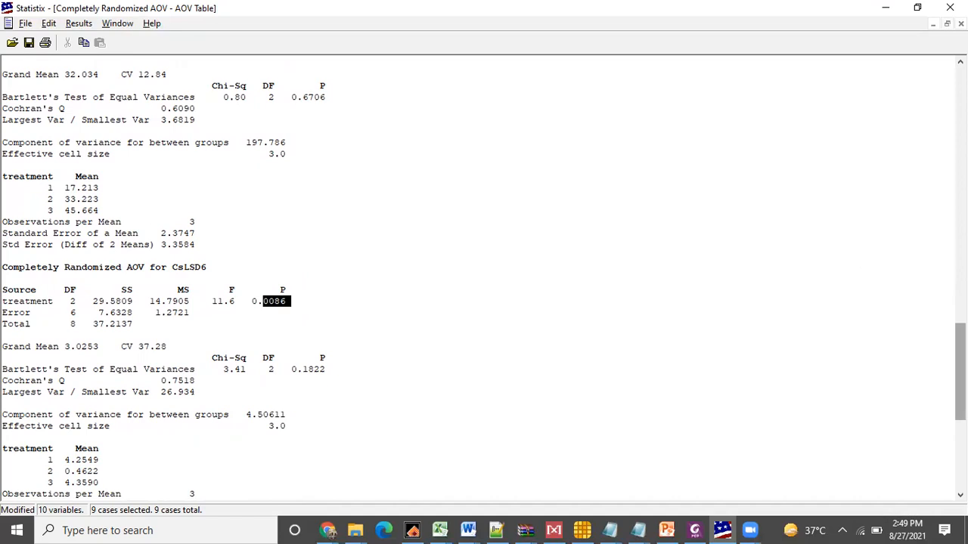
{"action": "scroll", "coordinate": [484, 280], "scroll_direction": "down", "scroll_amount": 8}
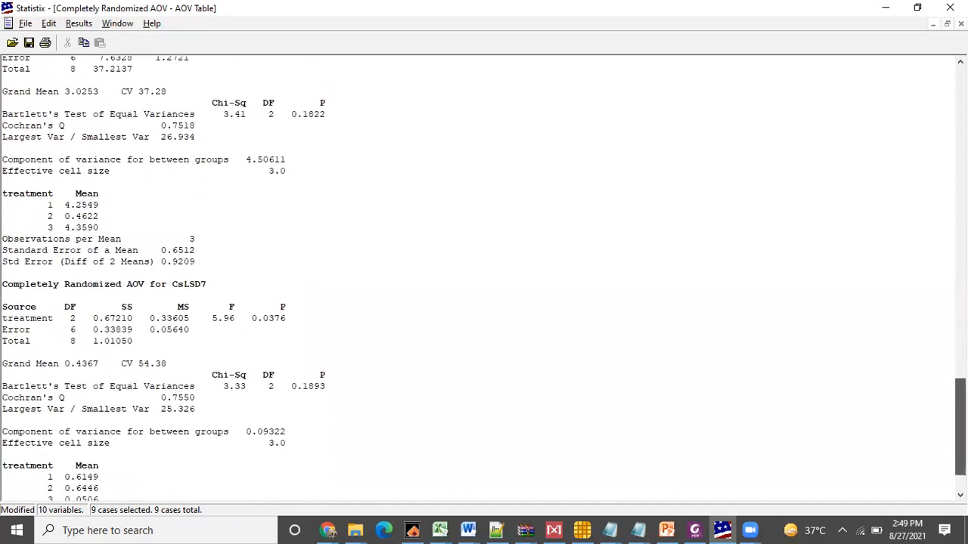
{"action": "scroll", "coordinate": [484, 280], "scroll_direction": "down", "scroll_amount": 1}
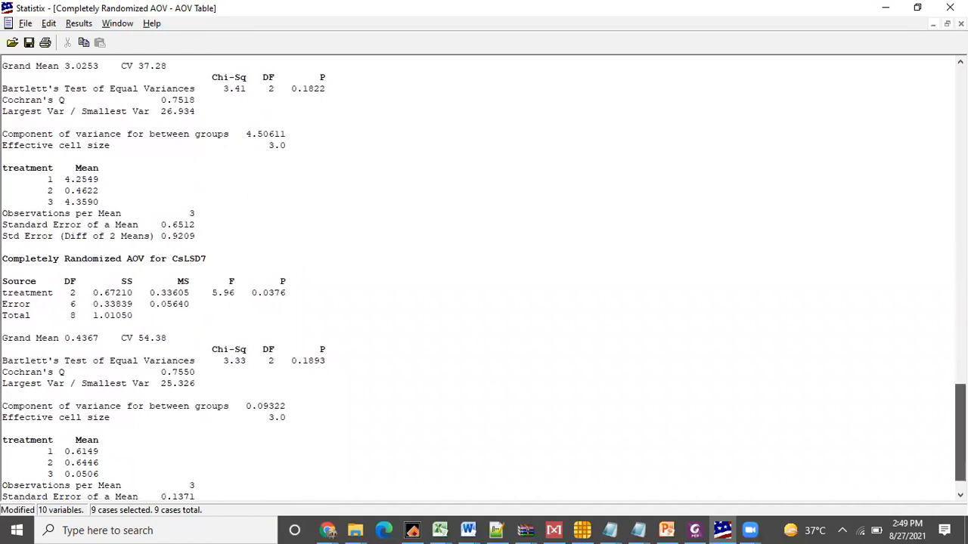
{"action": "left_click_drag", "start_coordinate": [960, 434], "coordinate": [942, 132]}
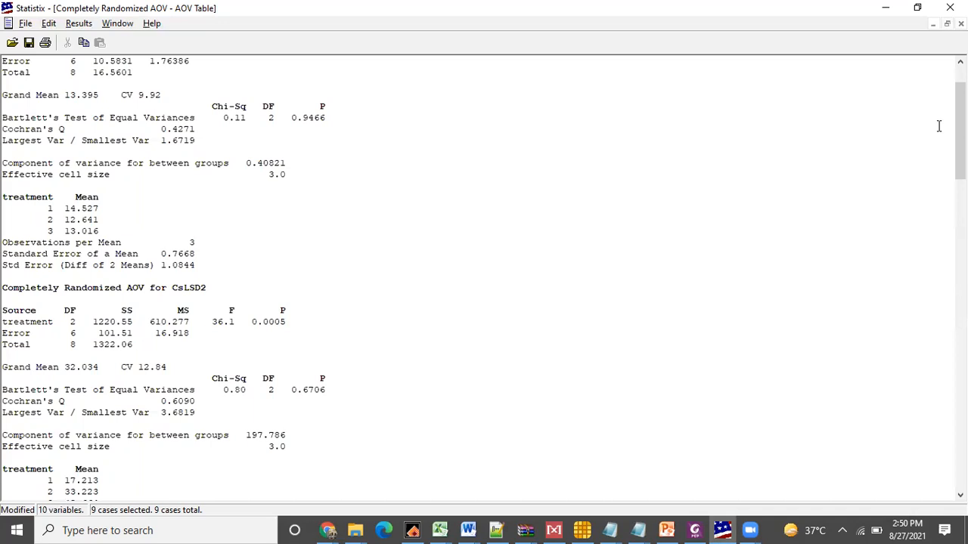
{"action": "mouse_move", "coordinate": [960, 130]}
{"action": "left_mouse_down"}
{"action": "mouse_move", "coordinate": [960, 221]}
{"action": "mouse_move", "coordinate": [960, 116]}
{"action": "left_mouse_up"}
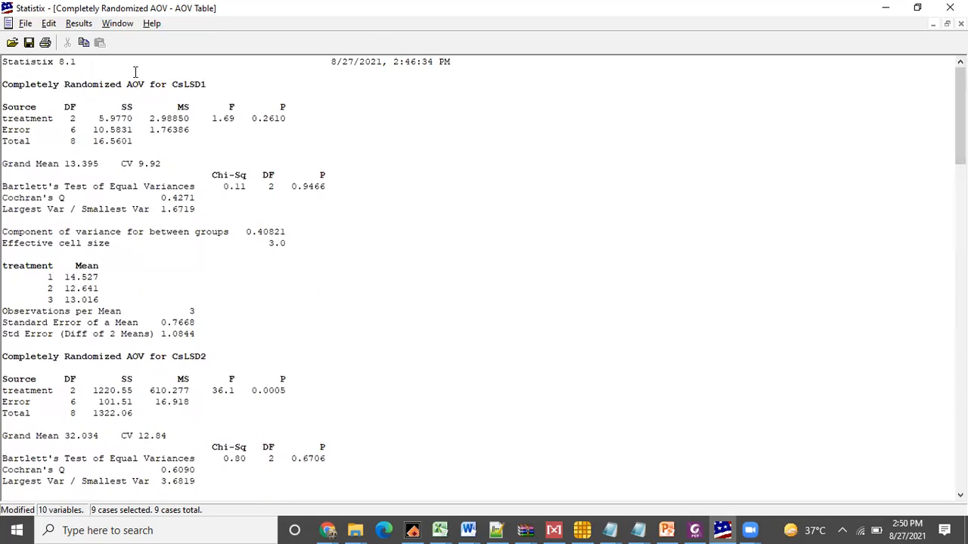
Step: Run all-pairwise comparisons of the treatment means using the LSD method, alpha 0.05 and homogeneous groups, and view the resulting report
{"action": "left_click", "coordinate": [77, 23]}
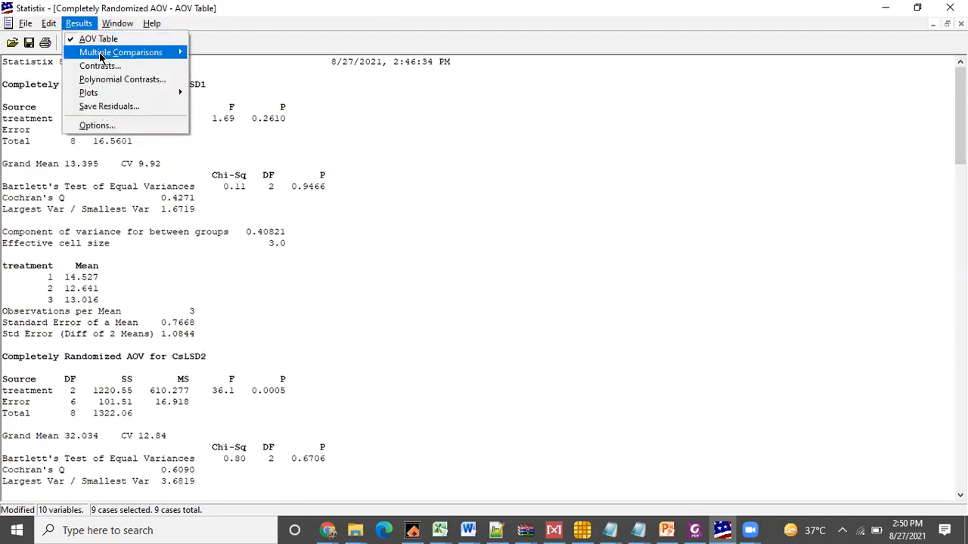
{"action": "mouse_move", "coordinate": [99, 57]}
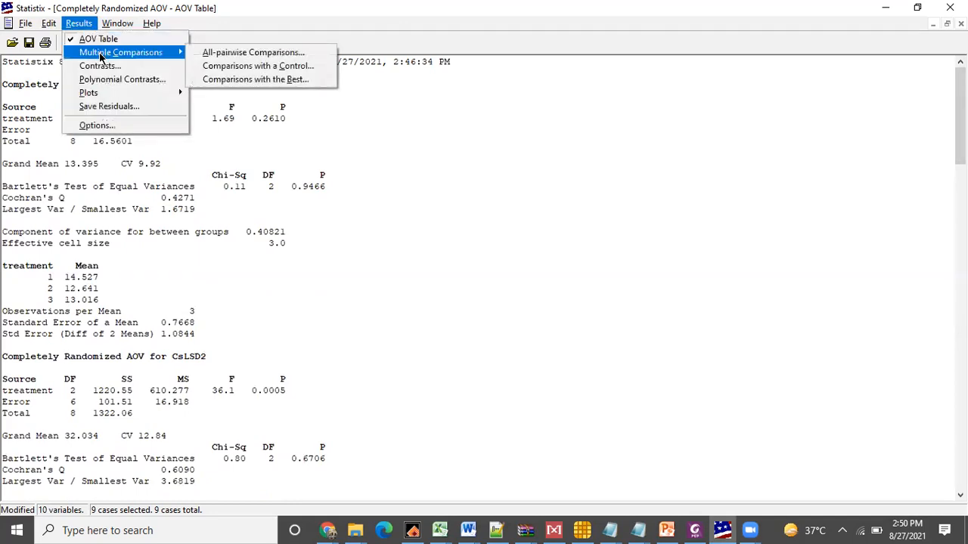
{"action": "left_click", "coordinate": [226, 53]}
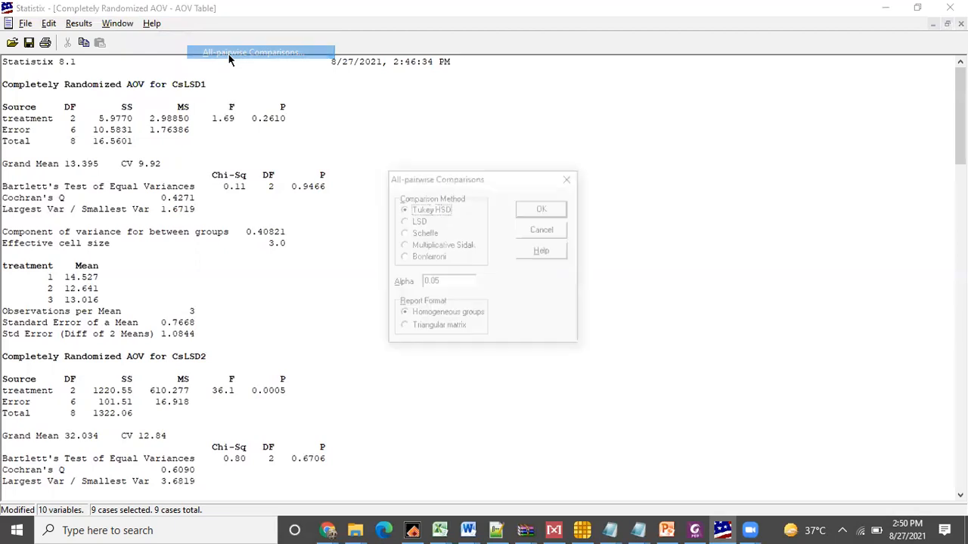
{"action": "left_click", "coordinate": [403, 222]}
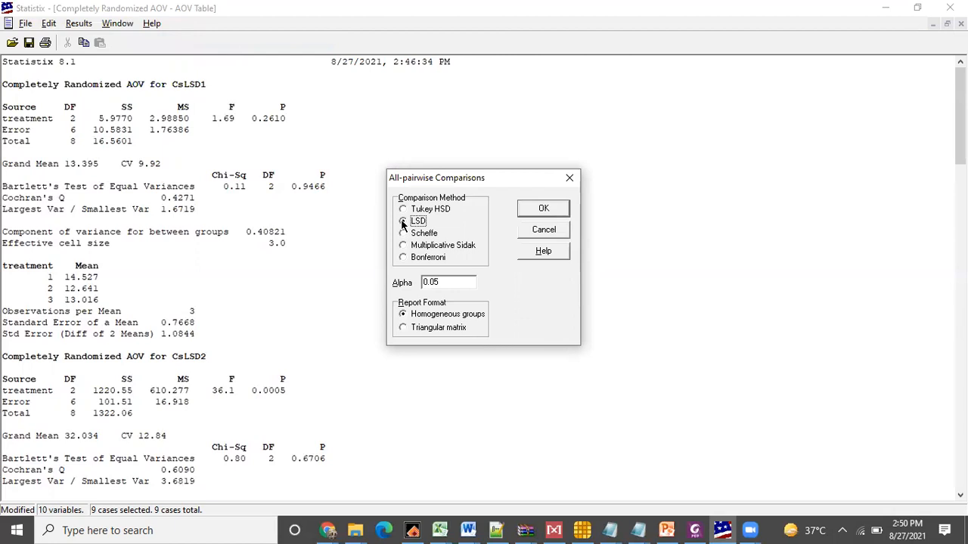
{"action": "left_click", "coordinate": [403, 220]}
{"action": "left_click", "coordinate": [533, 208]}
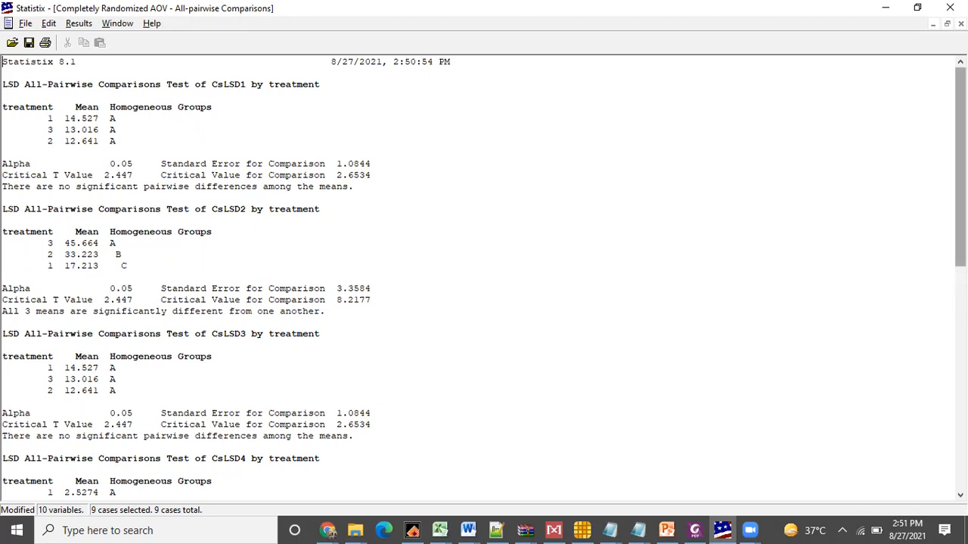
{"action": "scroll", "coordinate": [960, 167], "scroll_direction": "down", "scroll_amount": 3}
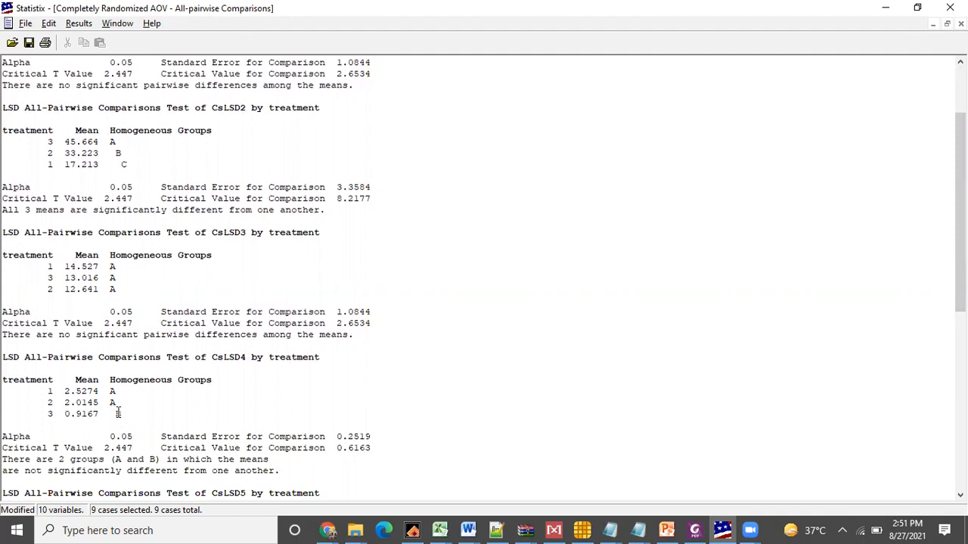
Step: Create a line-type means plot of the CsLSD means by treatment, leaving the Y-axis limits unset
{"action": "mouse_move", "coordinate": [961, 212]}
{"action": "left_mouse_down"}
{"action": "mouse_move", "coordinate": [961, 388]}
{"action": "mouse_move", "coordinate": [960, 189]}
{"action": "mouse_move", "coordinate": [961, 213]}
{"action": "left_mouse_up"}
{"action": "left_click", "coordinate": [78, 23]}
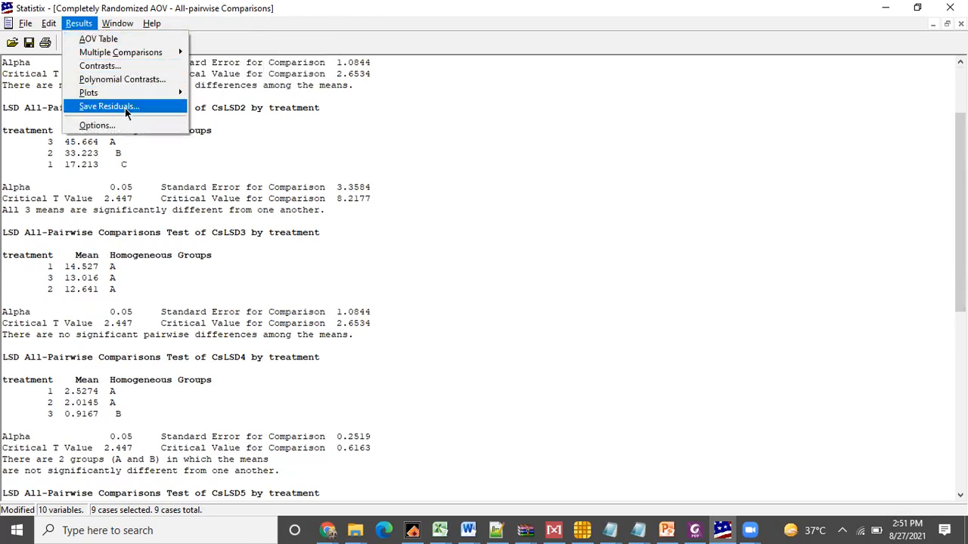
{"action": "mouse_move", "coordinate": [135, 94]}
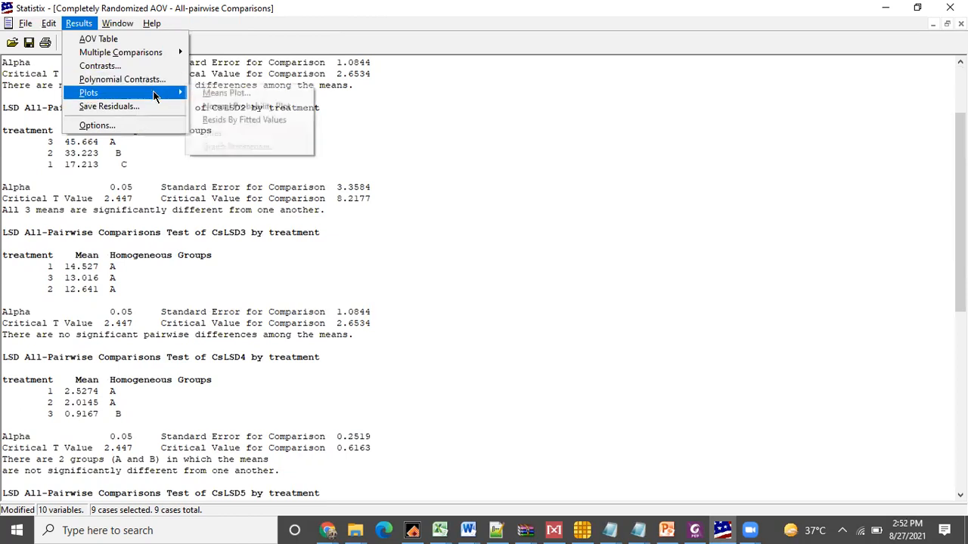
{"action": "left_click", "coordinate": [245, 91]}
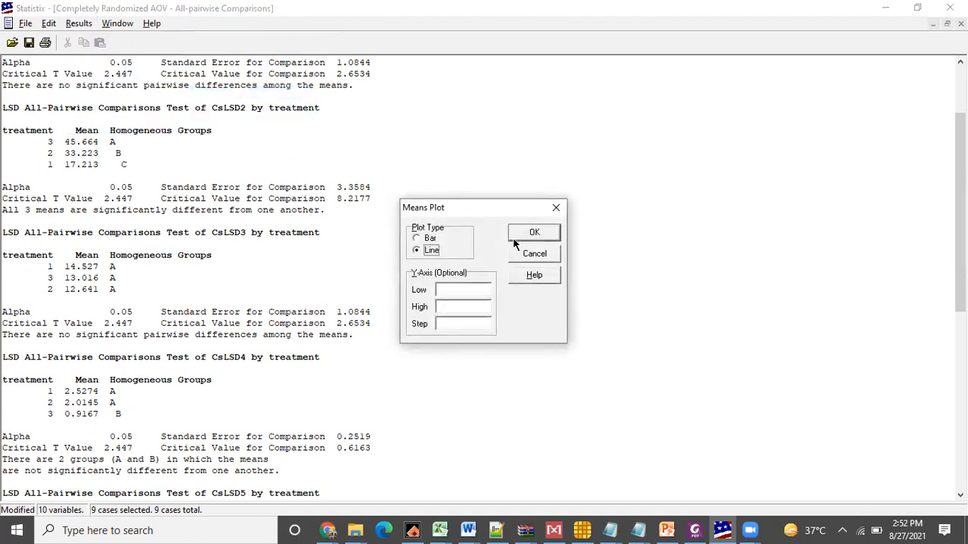
{"action": "left_click", "coordinate": [521, 237]}
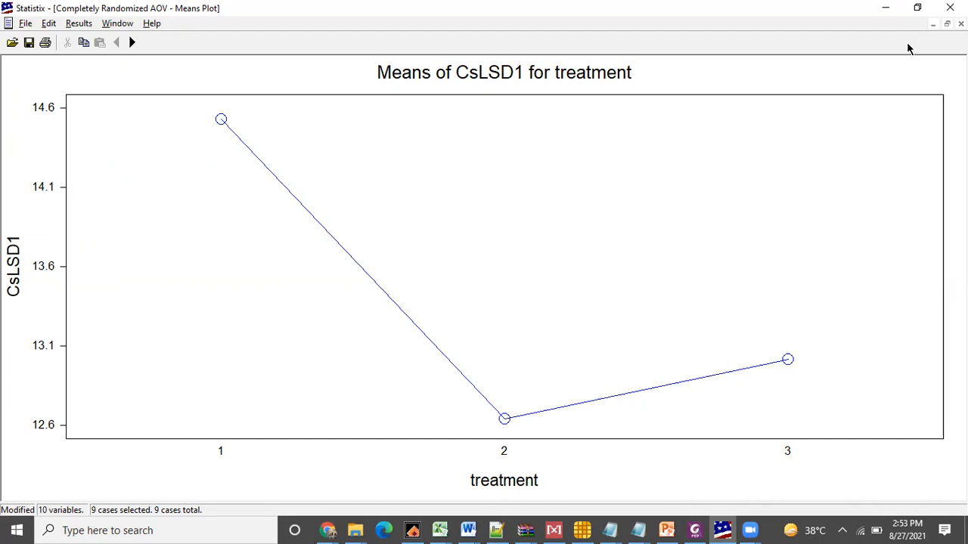
Step: Put the means plot aside and switch to the embryogenesis during ovary culture Table workbook in Excel
{"action": "left_click", "coordinate": [932, 24]}
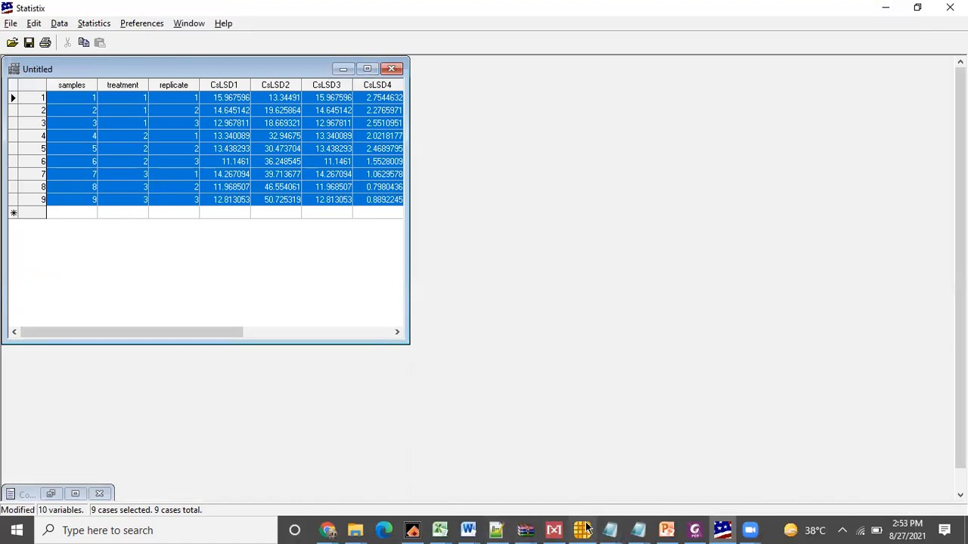
{"action": "mouse_move", "coordinate": [635, 528]}
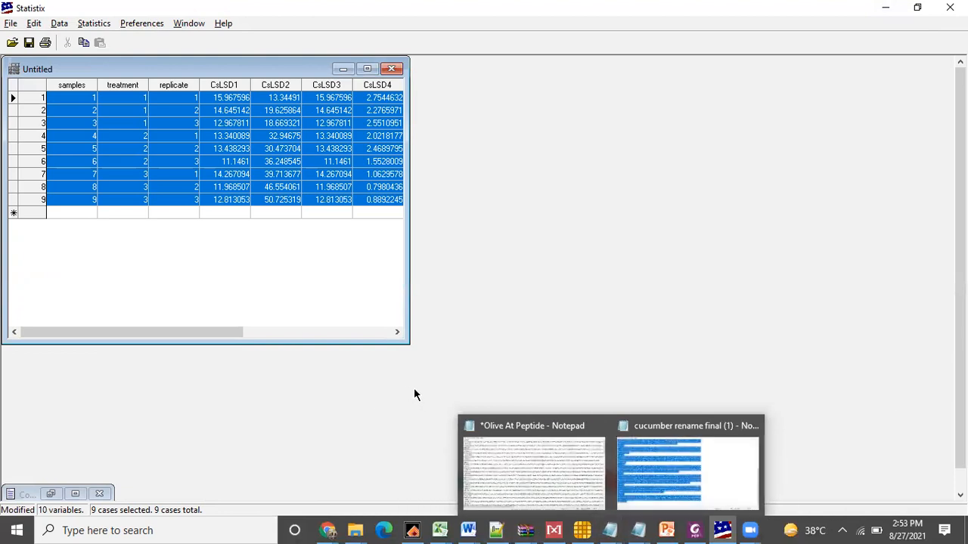
{"action": "left_click", "coordinate": [440, 530]}
{"action": "left_click", "coordinate": [524, 459]}
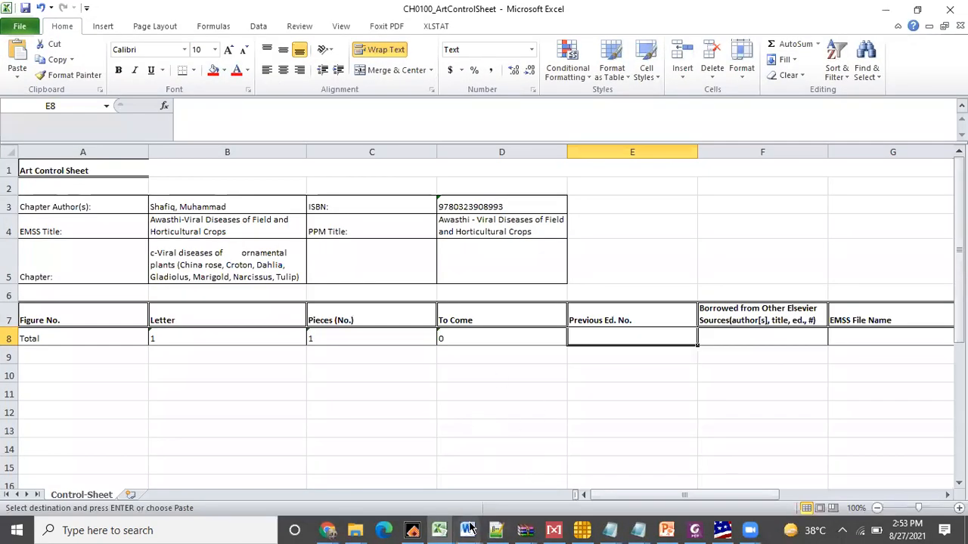
{"action": "mouse_move", "coordinate": [437, 529]}
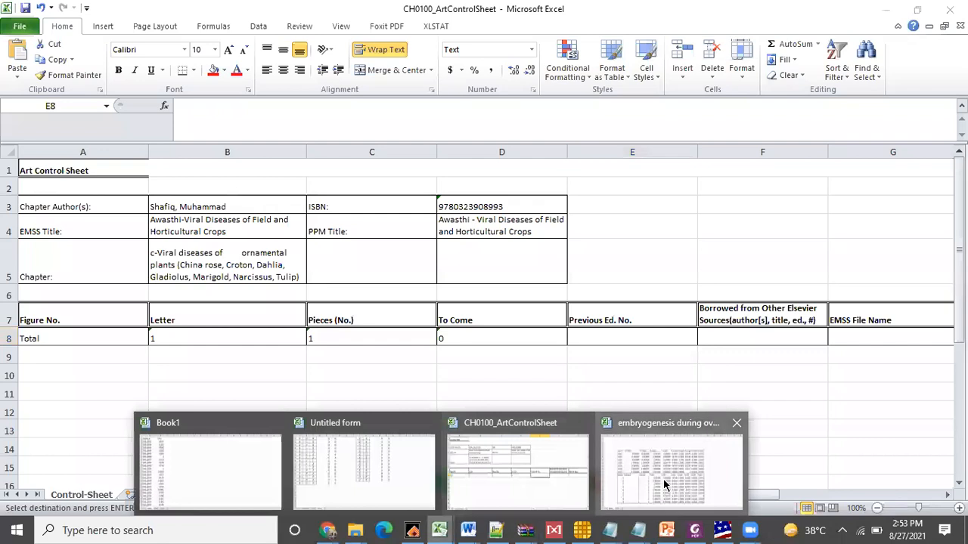
{"action": "left_click", "coordinate": [668, 486]}
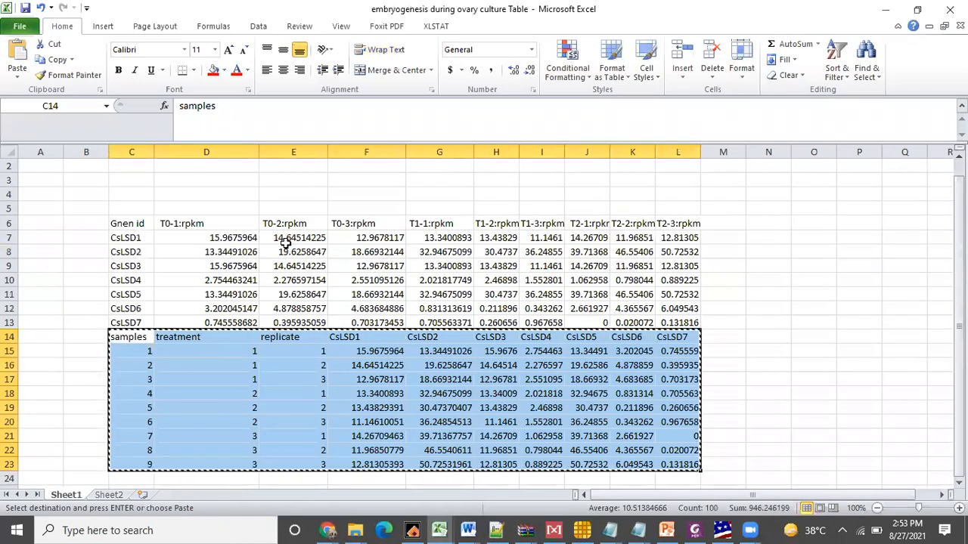
Step: Replace the T0-1:rpkm, T0-2:rpkm and T0-3:rpkm headers in D6, E6 and F6 with 1, 2 and 3
{"action": "left_click", "coordinate": [299, 237]}
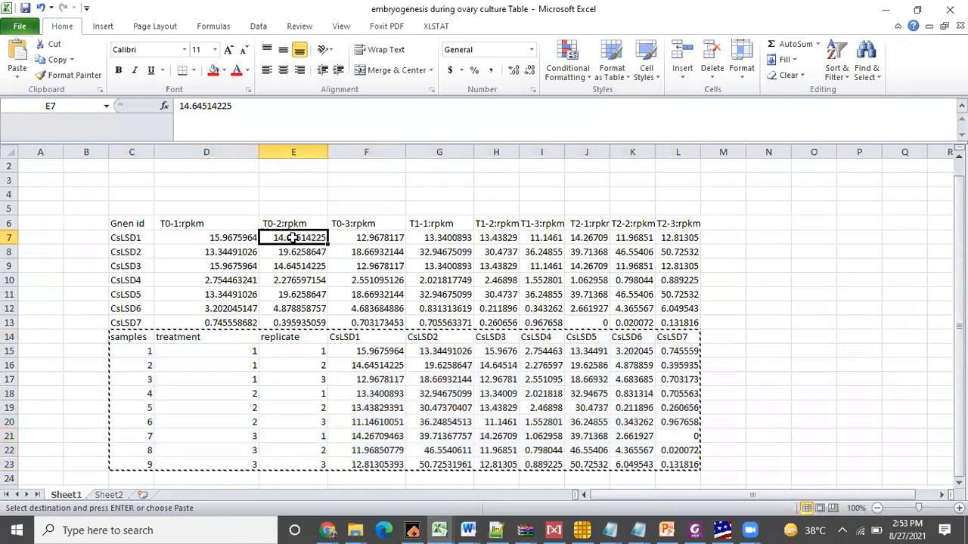
{"action": "left_click_drag", "start_coordinate": [112, 238], "coordinate": [276, 252]}
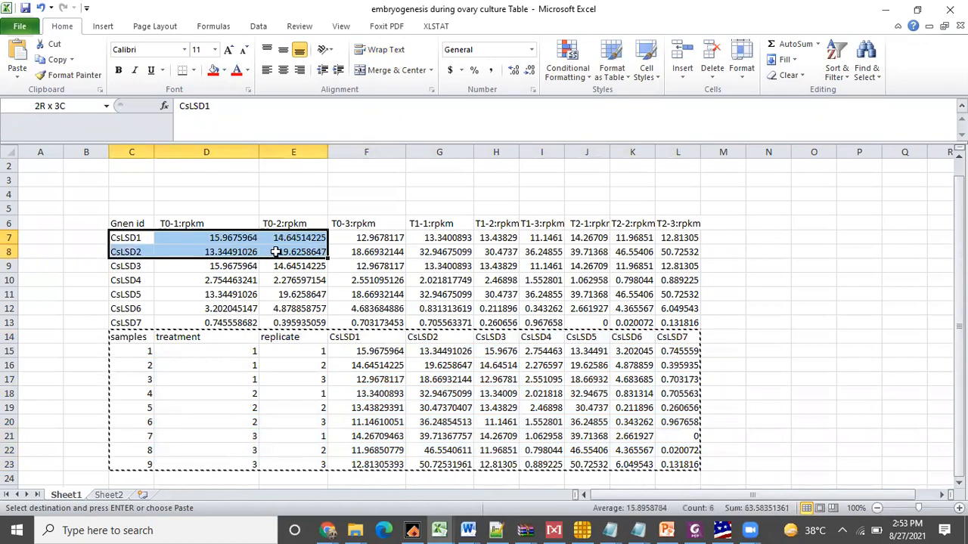
{"action": "left_click", "coordinate": [191, 223]}
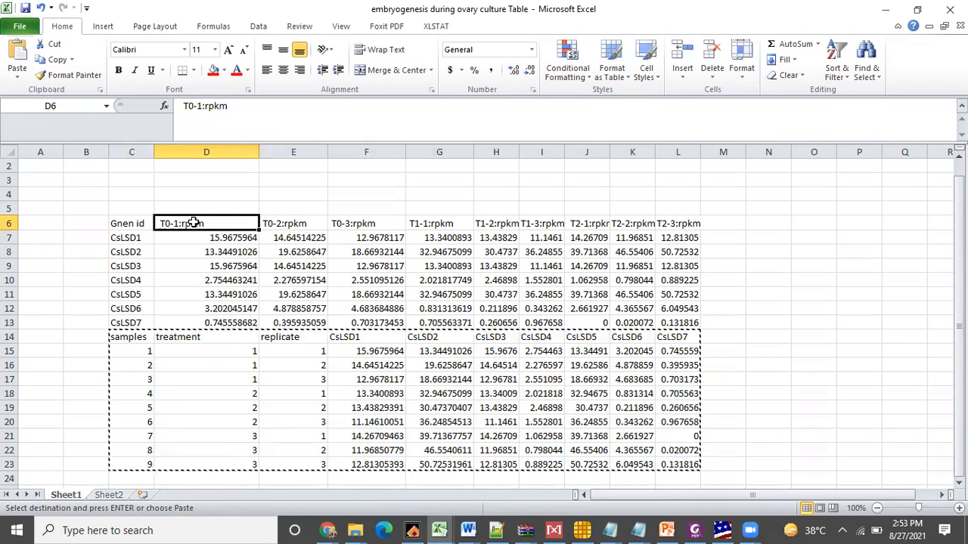
{"action": "type", "text": "1"}
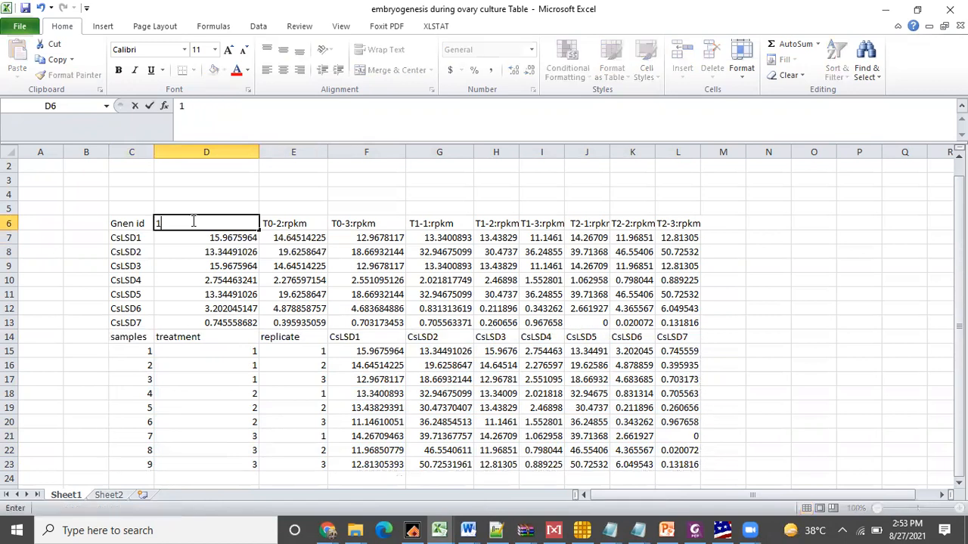
{"action": "left_click", "coordinate": [278, 221]}
{"action": "key", "text": "BackSpace"}
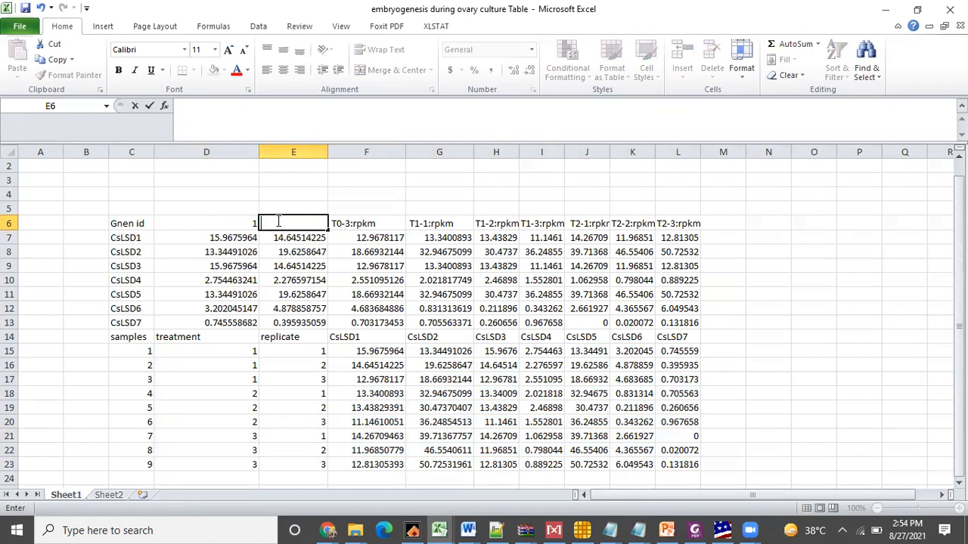
{"action": "type", "text": "2"}
{"action": "left_click", "coordinate": [364, 228]}
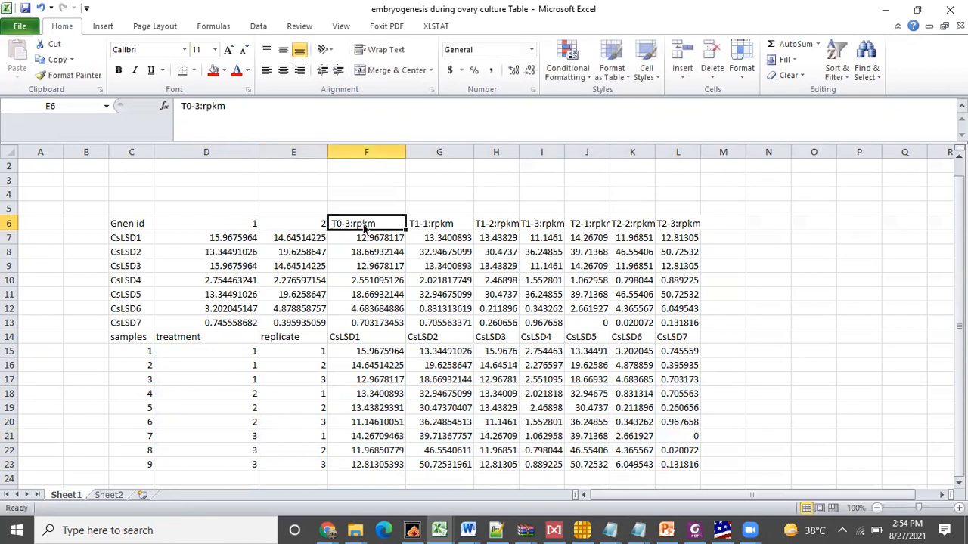
{"action": "type", "text": "3"}
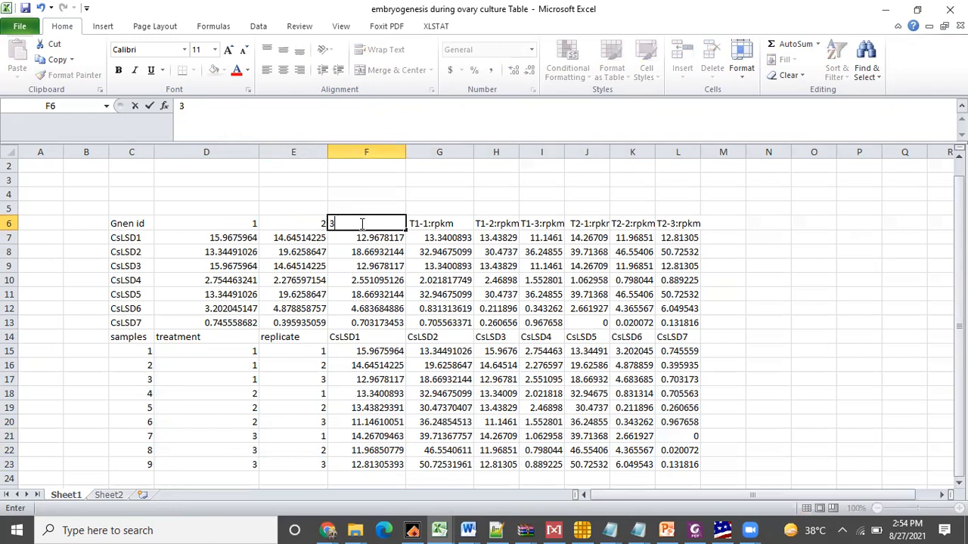
Step: Copy the Gnen id header row and the CsLSD1 to CsLSD4 rows for samples 1 to 3, range C6:F10
{"action": "left_click_drag", "start_coordinate": [123, 224], "coordinate": [351, 280]}
{"action": "right_click", "coordinate": [351, 280]}
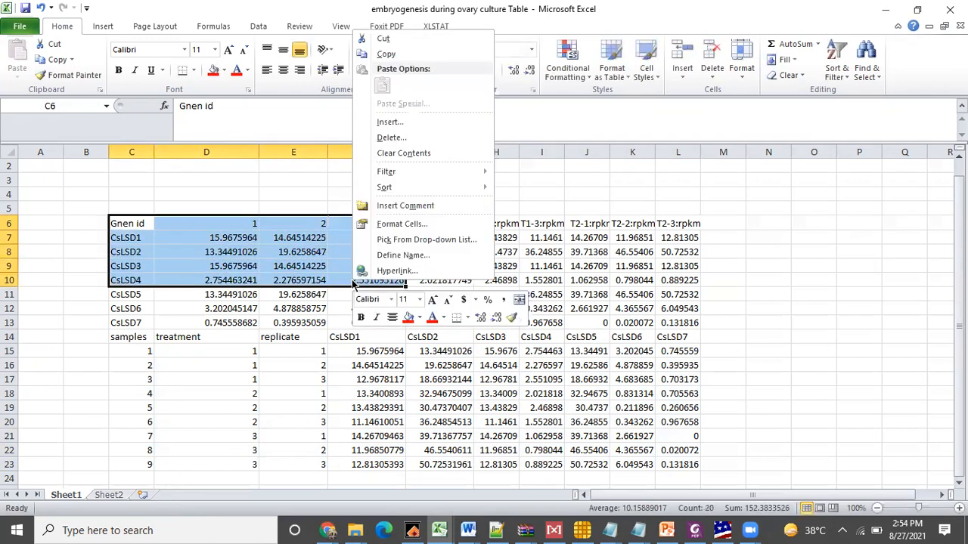
{"action": "left_click", "coordinate": [399, 53]}
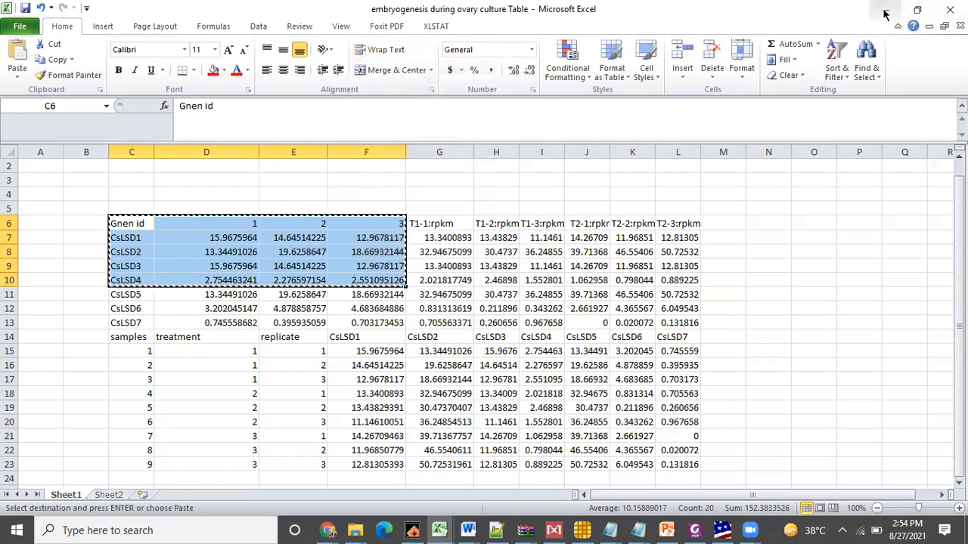
Step: Switch to TBtools and open the HeatMap function of the HeatMap Illustrator
{"action": "left_click", "coordinate": [886, 9]}
{"action": "left_click", "coordinate": [582, 530]}
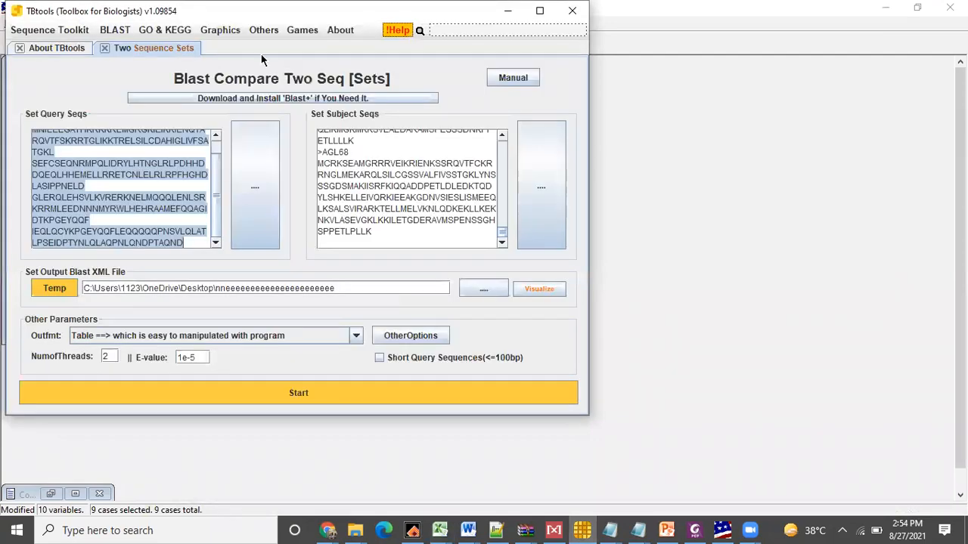
{"action": "left_click", "coordinate": [229, 34]}
{"action": "mouse_move", "coordinate": [232, 64]}
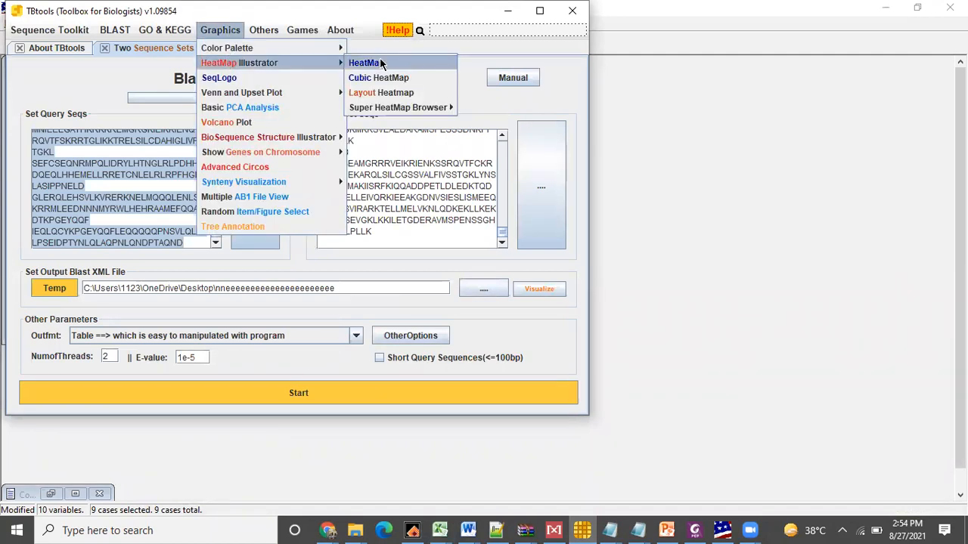
{"action": "left_click", "coordinate": [381, 62]}
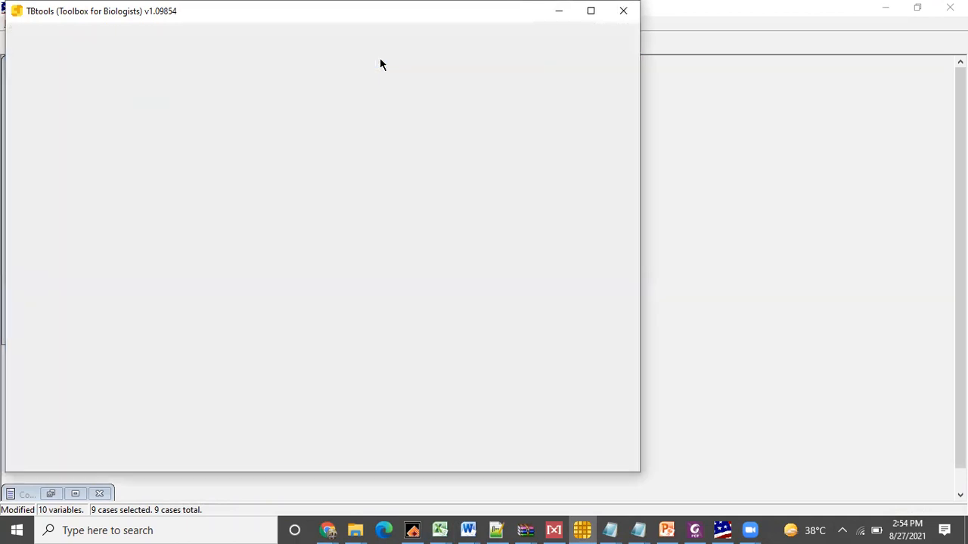
{"action": "left_click_drag", "start_coordinate": [549, 202], "coordinate": [566, 90]}
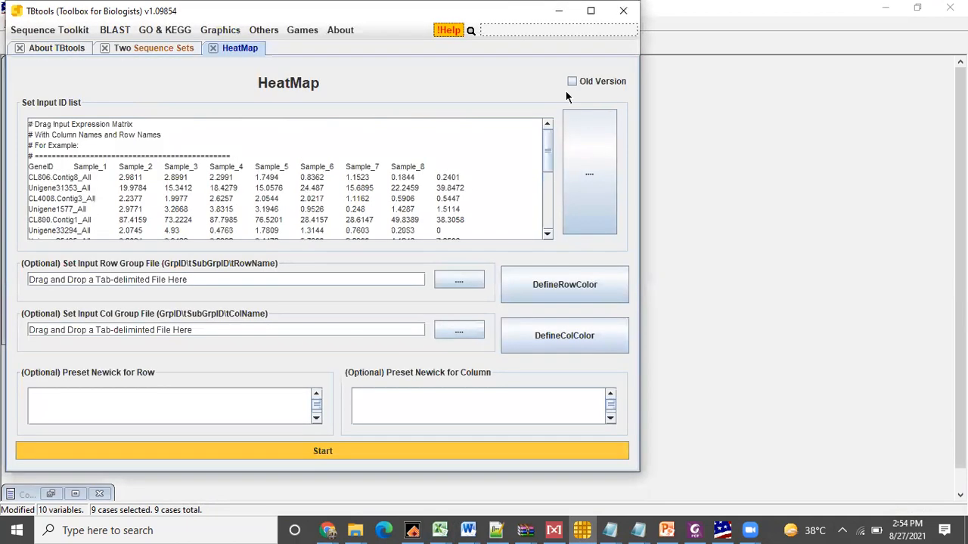
Step: Replace the example expression matrix with the copied CsLSD data and generate the heatmap in a maximized window
{"action": "left_click_drag", "start_coordinate": [31, 166], "coordinate": [344, 302]}
{"action": "key", "text": "Delete"}
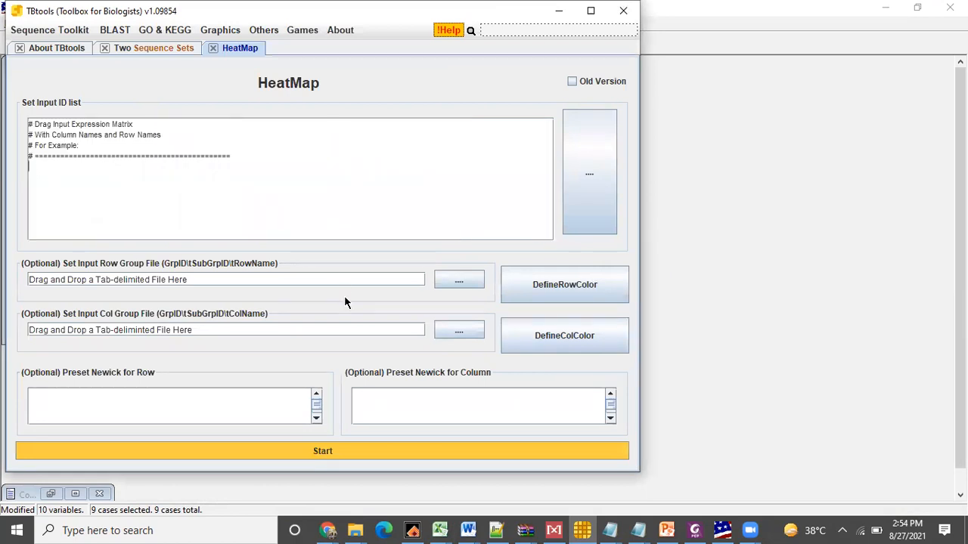
{"action": "right_click", "coordinate": [106, 183]}
{"action": "left_click", "coordinate": [130, 216]}
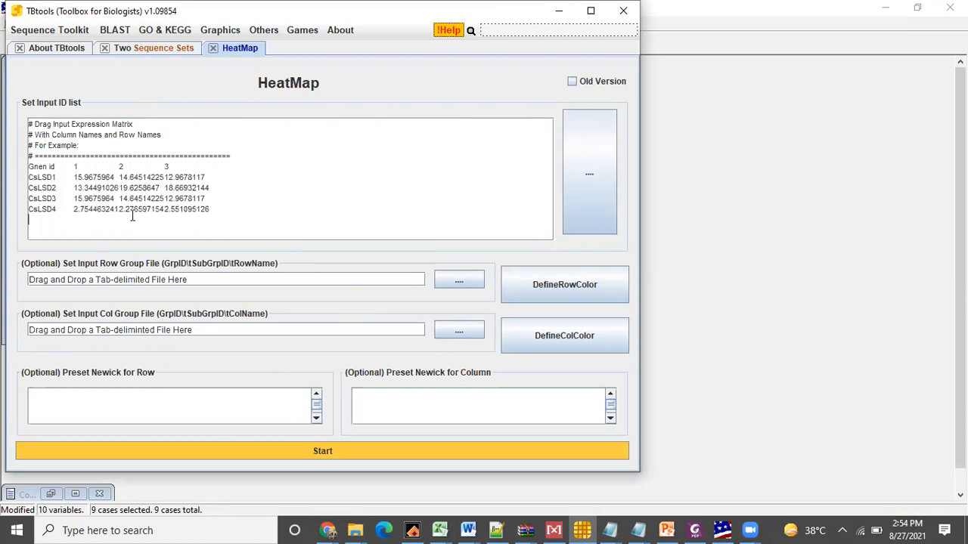
{"action": "left_click", "coordinate": [215, 453]}
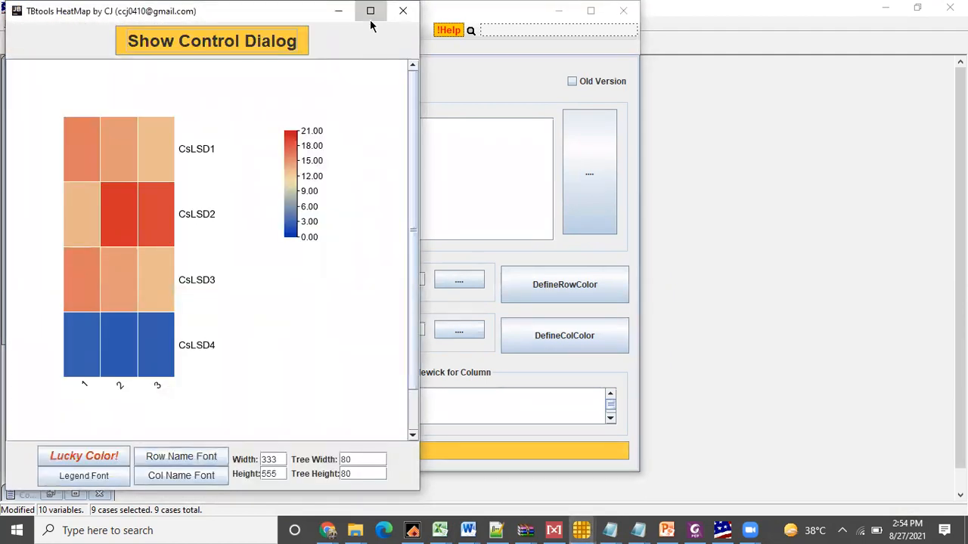
{"action": "left_click", "coordinate": [371, 11]}
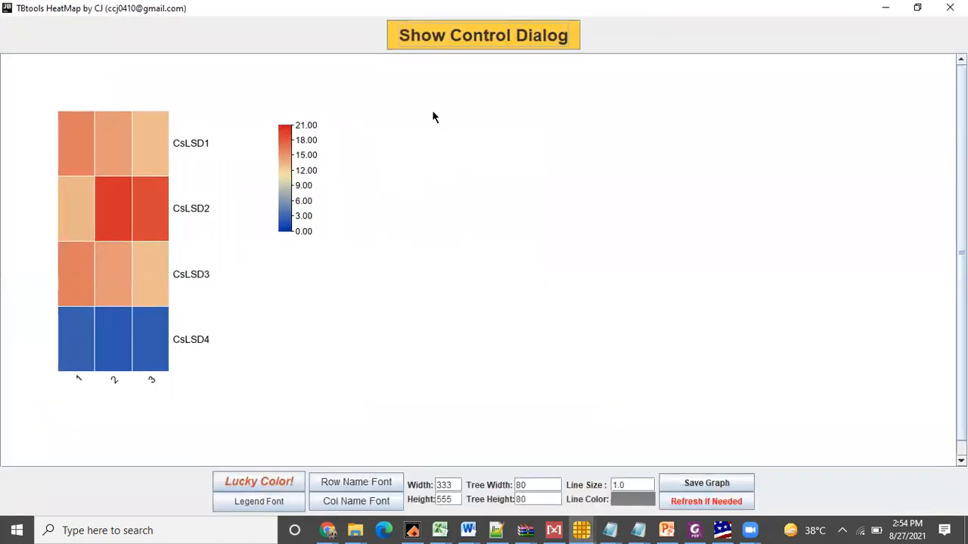
Step: Enable row clustering and the log scale with base 2.0 for the heatmap, keeping the existing low-value color
{"action": "left_click", "coordinate": [502, 38]}
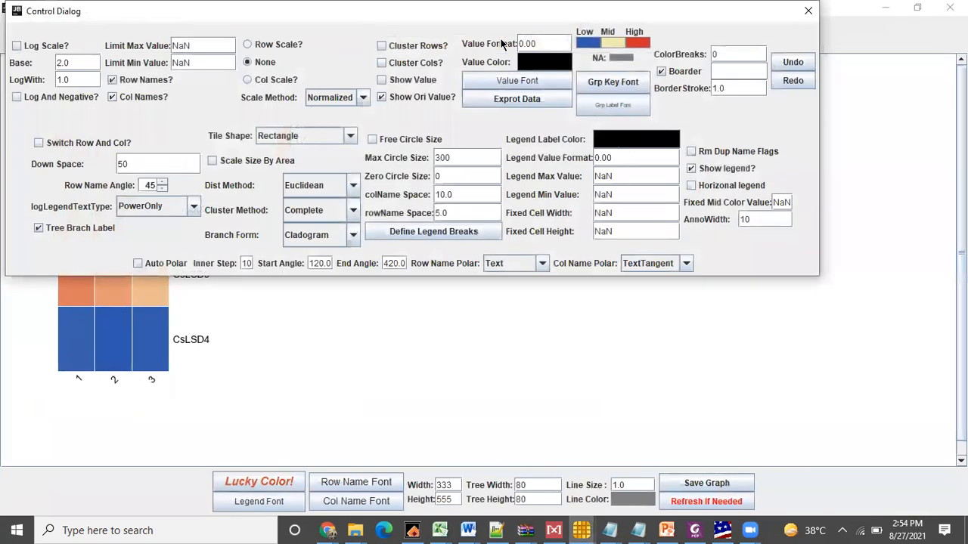
{"action": "left_click", "coordinate": [382, 46]}
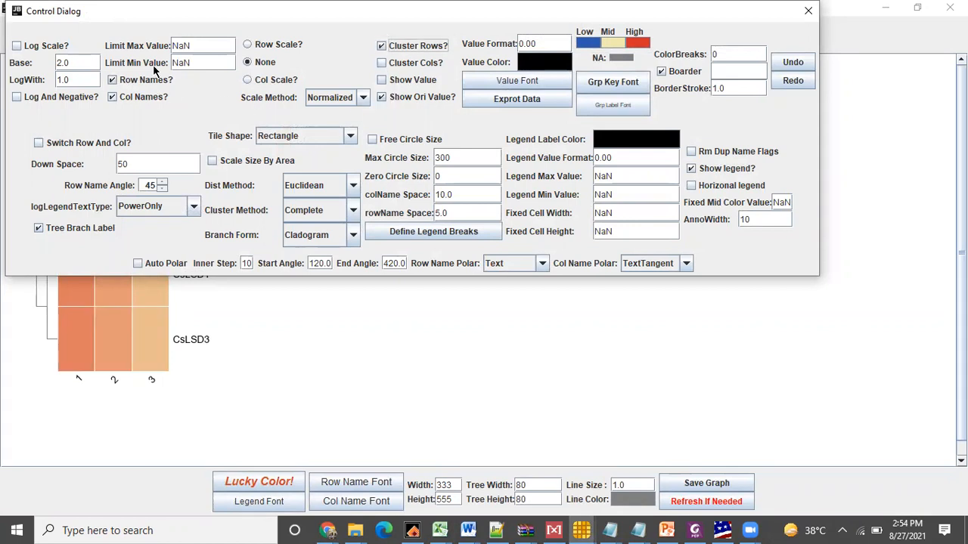
{"action": "left_click", "coordinate": [16, 46]}
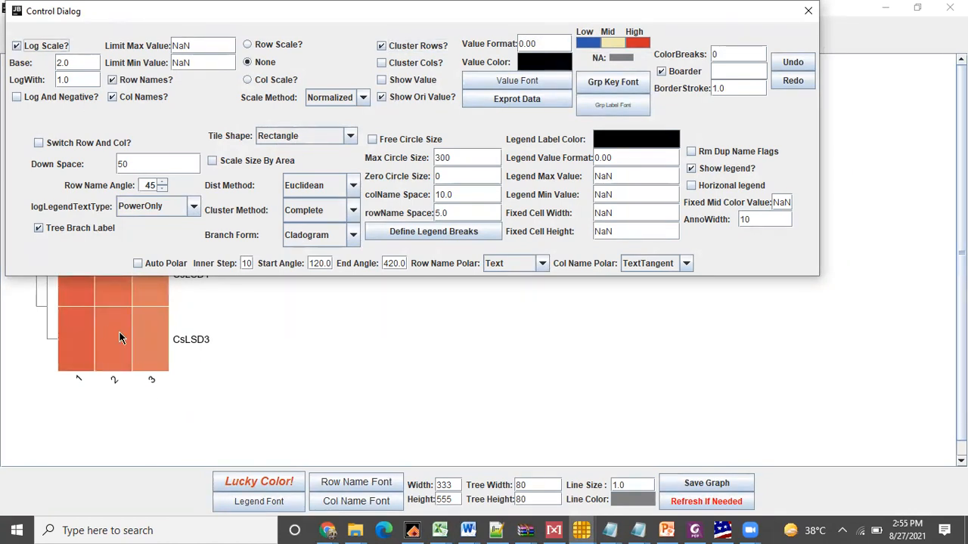
{"action": "left_click", "coordinate": [589, 41]}
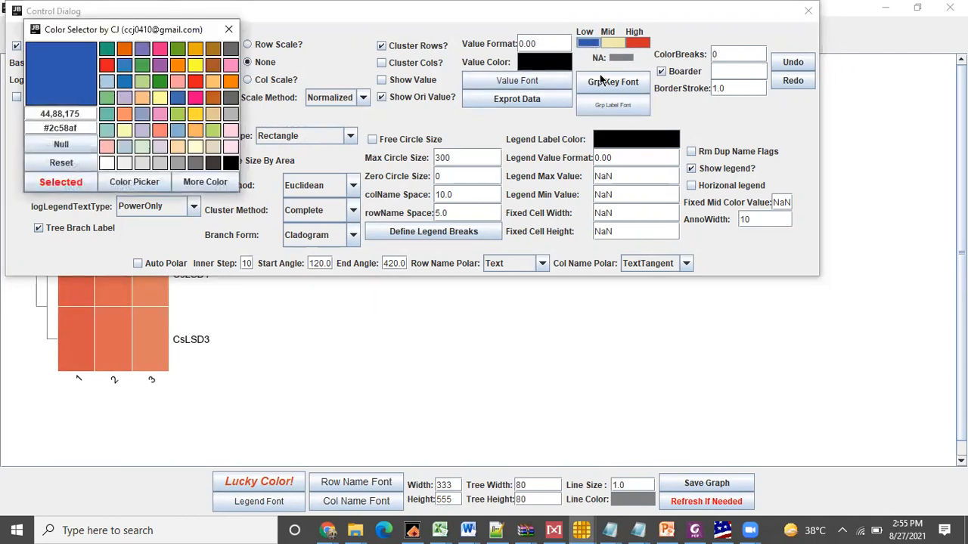
{"action": "left_click", "coordinate": [229, 29]}
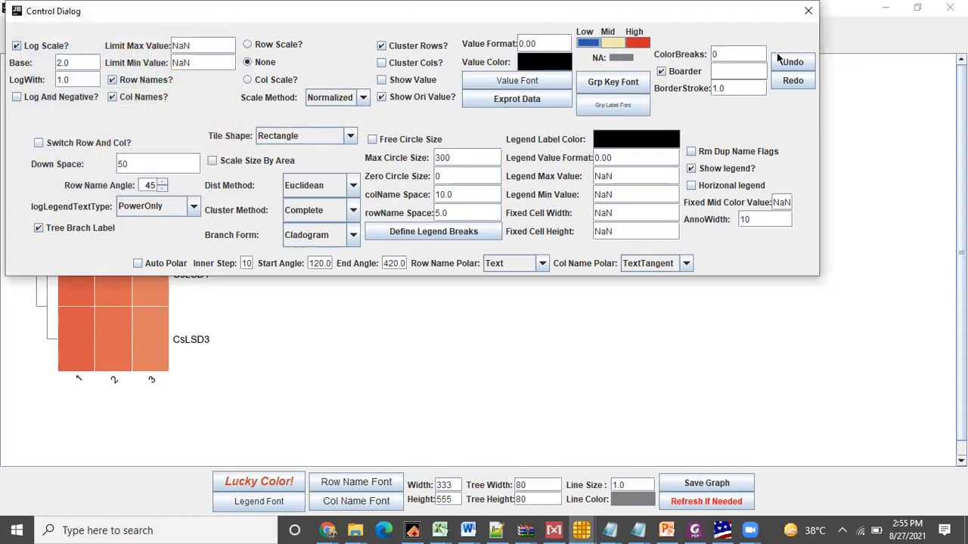
{"action": "left_click", "coordinate": [808, 10]}
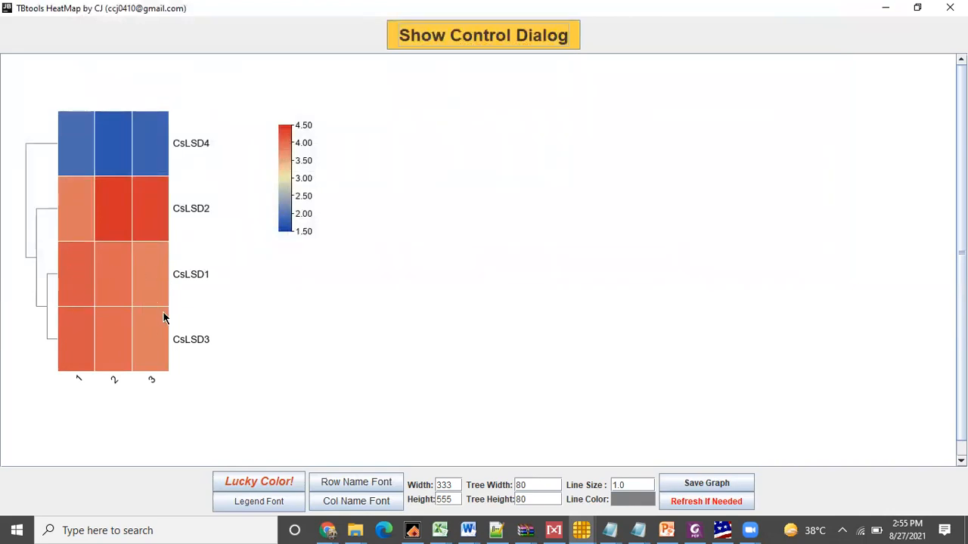
{"action": "left_click", "coordinate": [494, 35]}
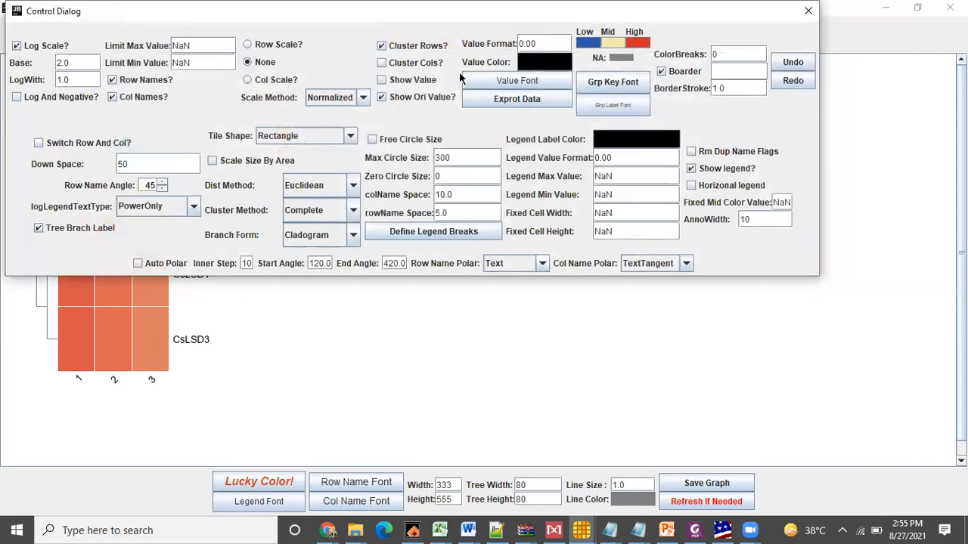
{"action": "left_click", "coordinate": [807, 10]}
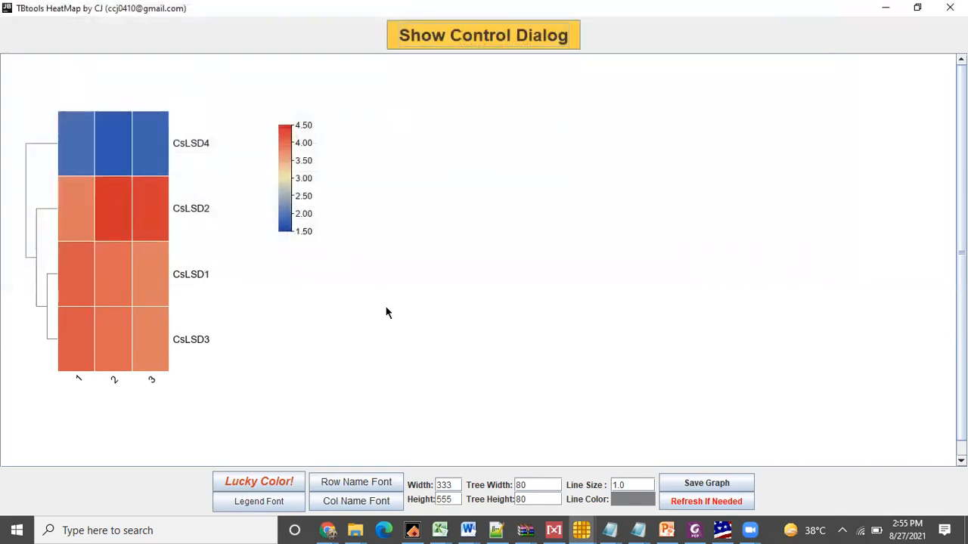
Step: Cycle through the Lucky Color schemes until the heatmap uses a green-black-red color scale
{"action": "left_click", "coordinate": [282, 504]}
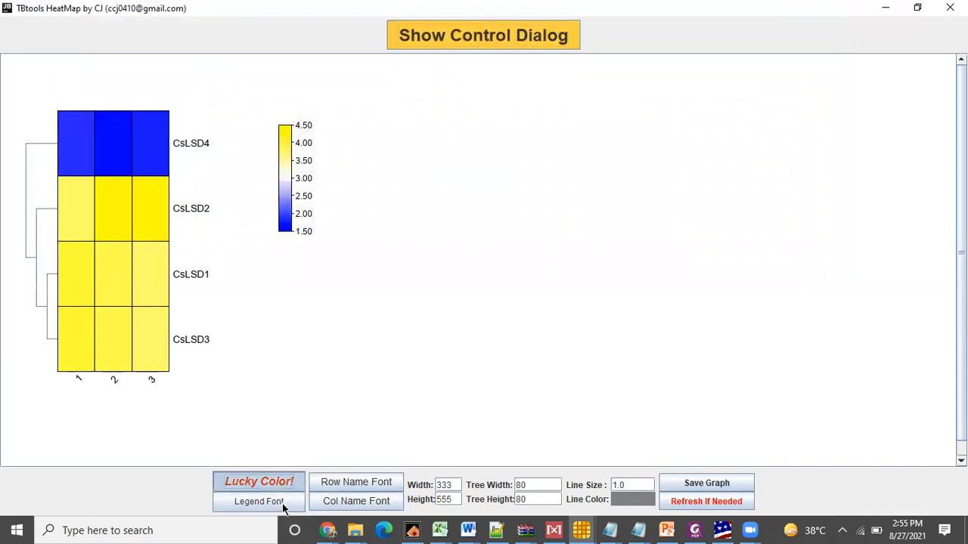
{"action": "left_click", "coordinate": [282, 489]}
{"action": "left_click", "coordinate": [282, 489]}
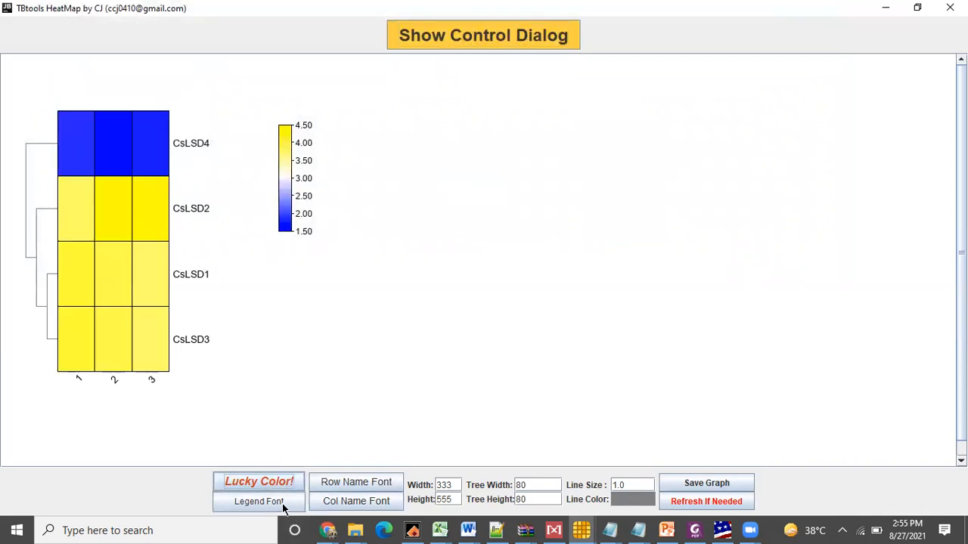
{"action": "key", "text": "space"}
{"action": "key", "text": "space"}
{"action": "key", "text": "space"}
{"action": "key", "text": "space"}
{"action": "key", "text": "space"}
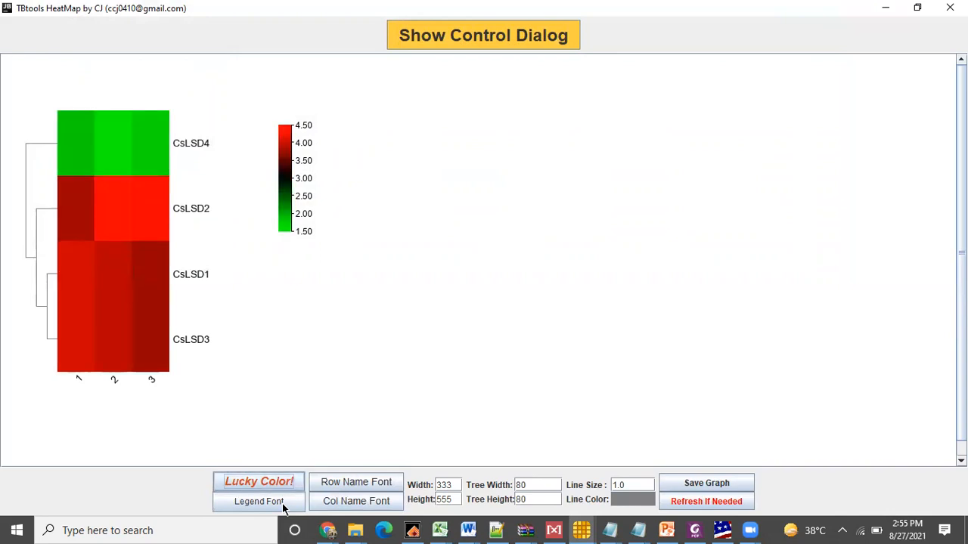